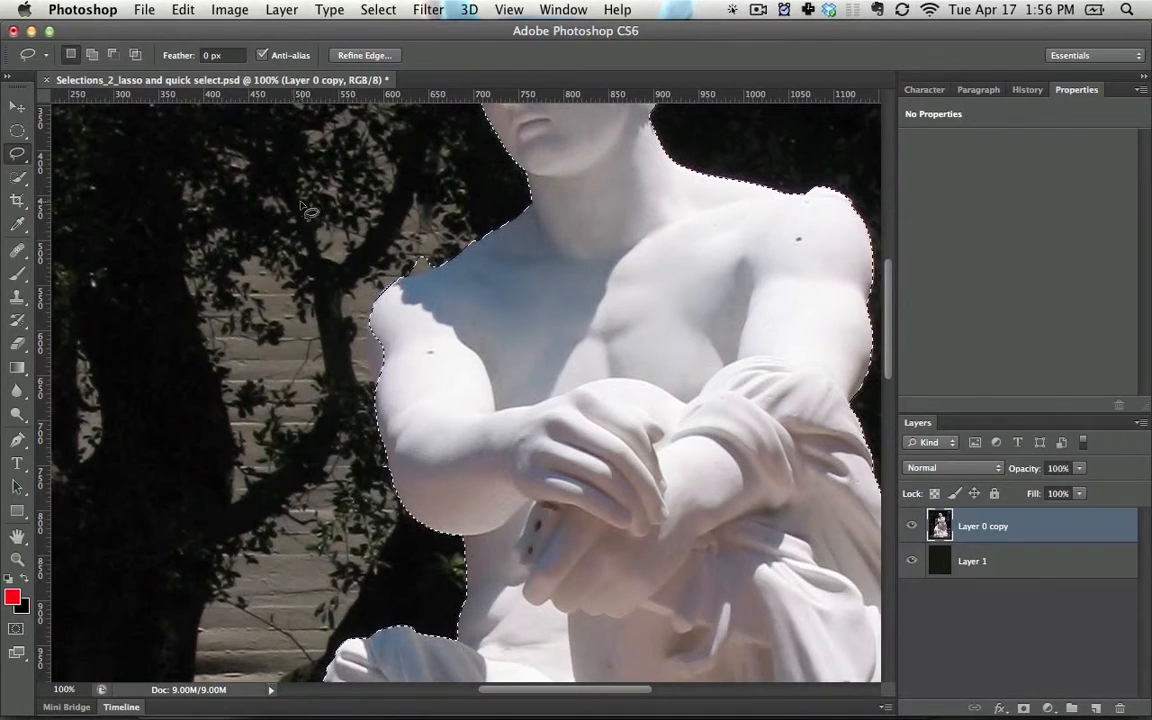
Try a loose freehand lasso selection around the statue's shaded shoulder and undo it.
drag(287, 198, 455, 183)
drag(246, 266, 250, 262)
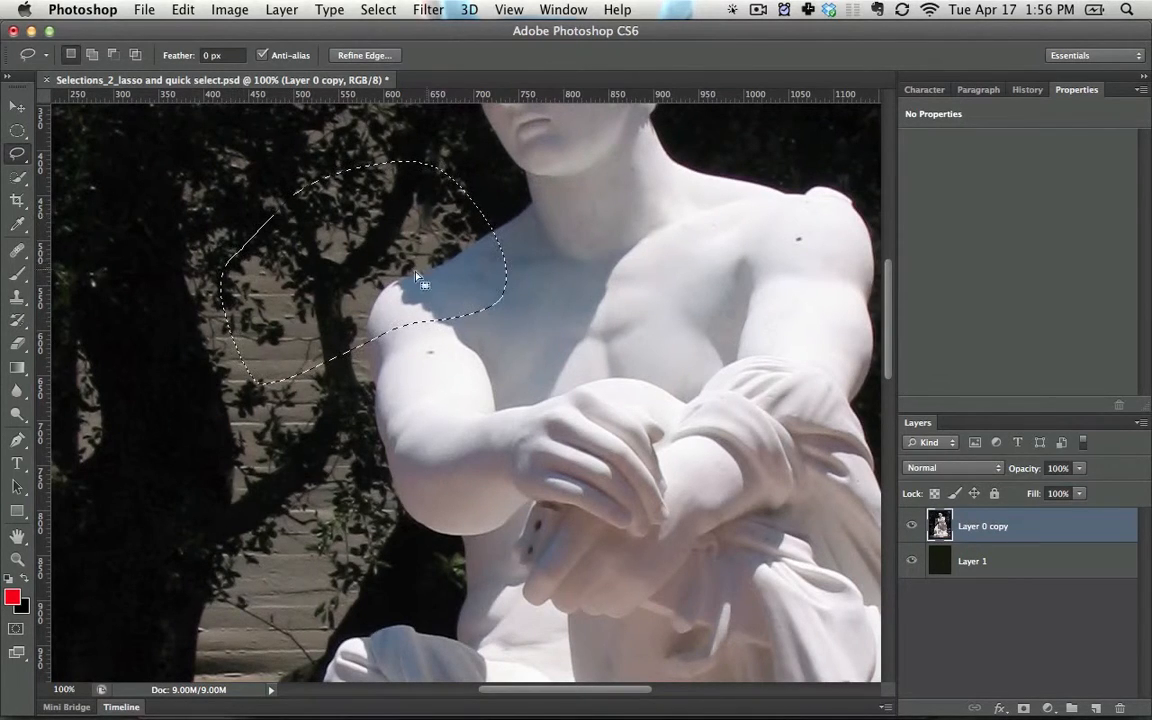
key(super+z)
Replace the selection with a loose freehand lasso around the cherub's head and copy that area onto a new layer.
key(space)
mouse_move(573, 463)
mouse_down()
mouse_move(525, 262)
mouse_move(226, 264)
mouse_move(520, 260)
mouse_up()
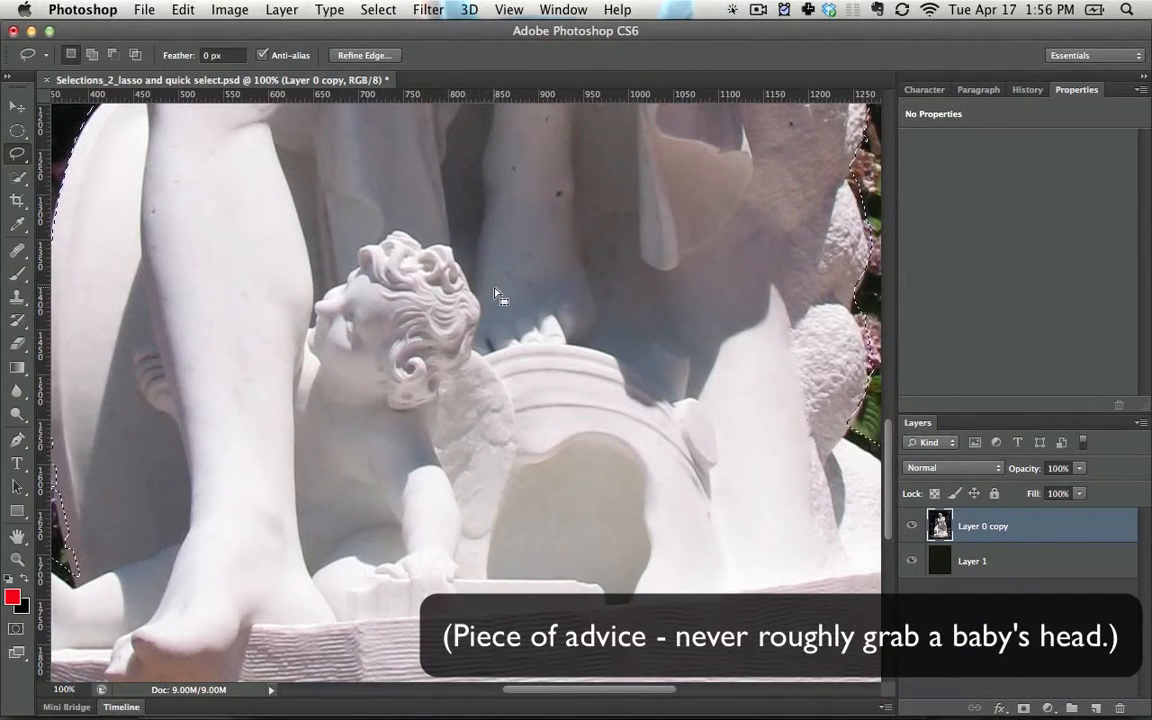
key(super+d)
mouse_move(520, 255)
mouse_down()
mouse_move(193, 258)
mouse_move(613, 348)
mouse_move(521, 216)
mouse_up()
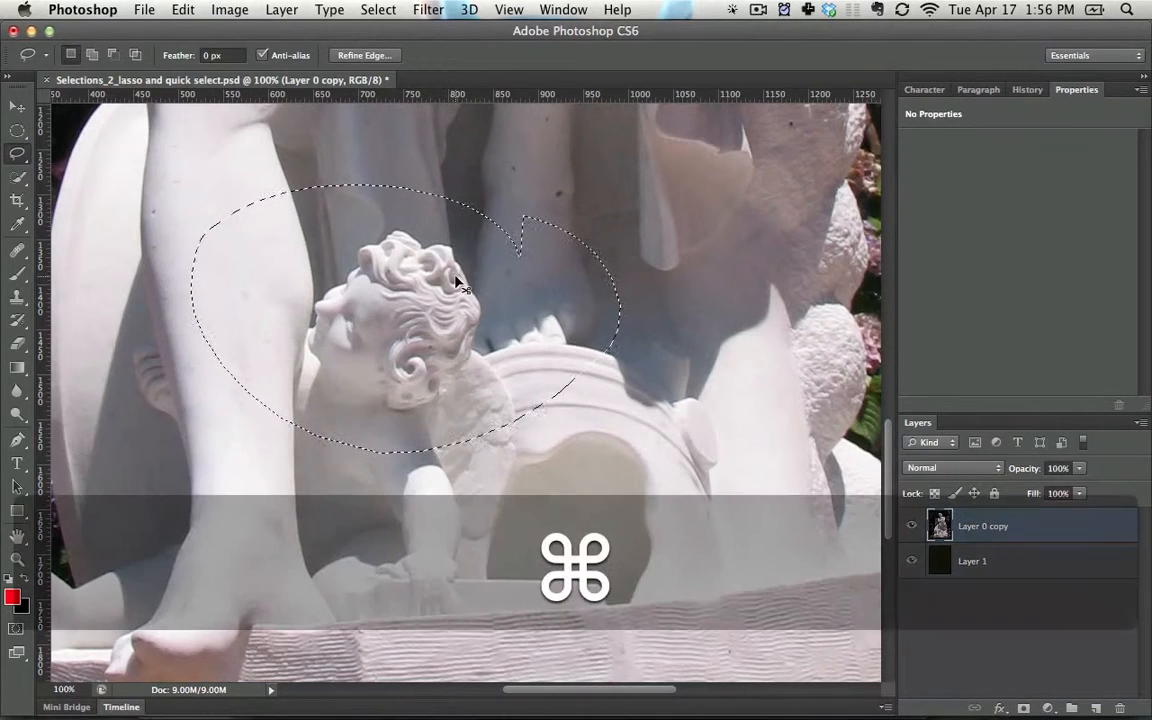
key(super+c)
key(super+v)
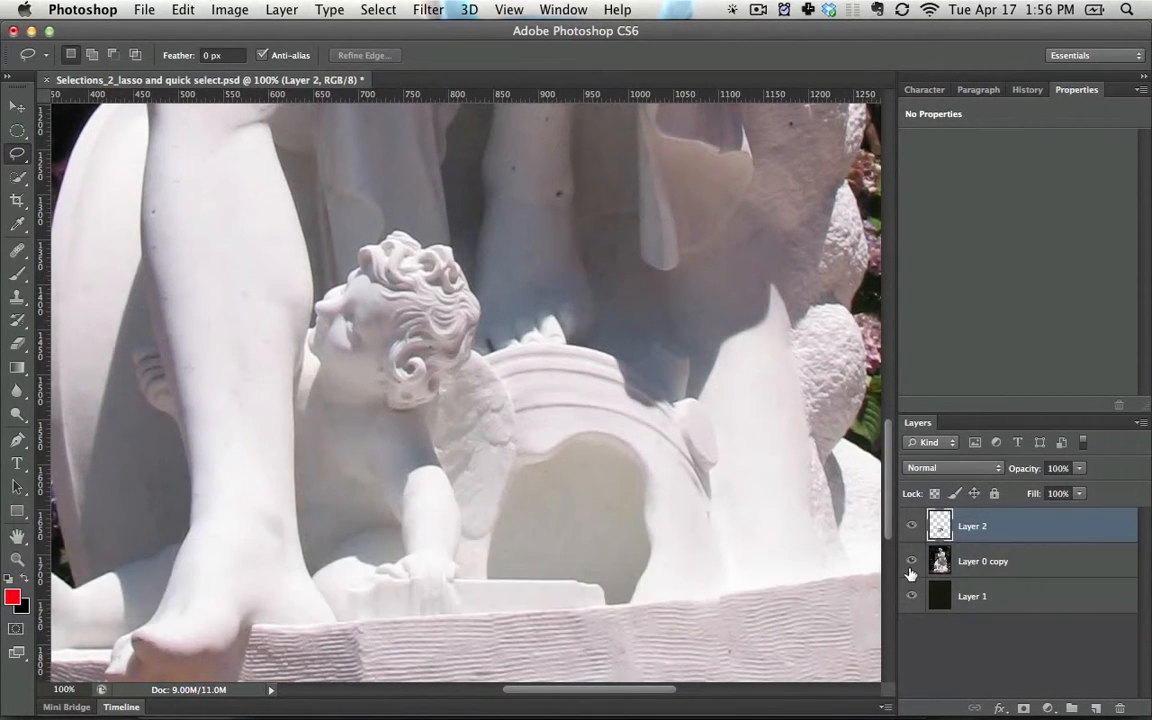
Hide the Layer 0 copy layer, show it again, and undo back to the full statue selection.
click(911, 561)
key(alt+super+z)
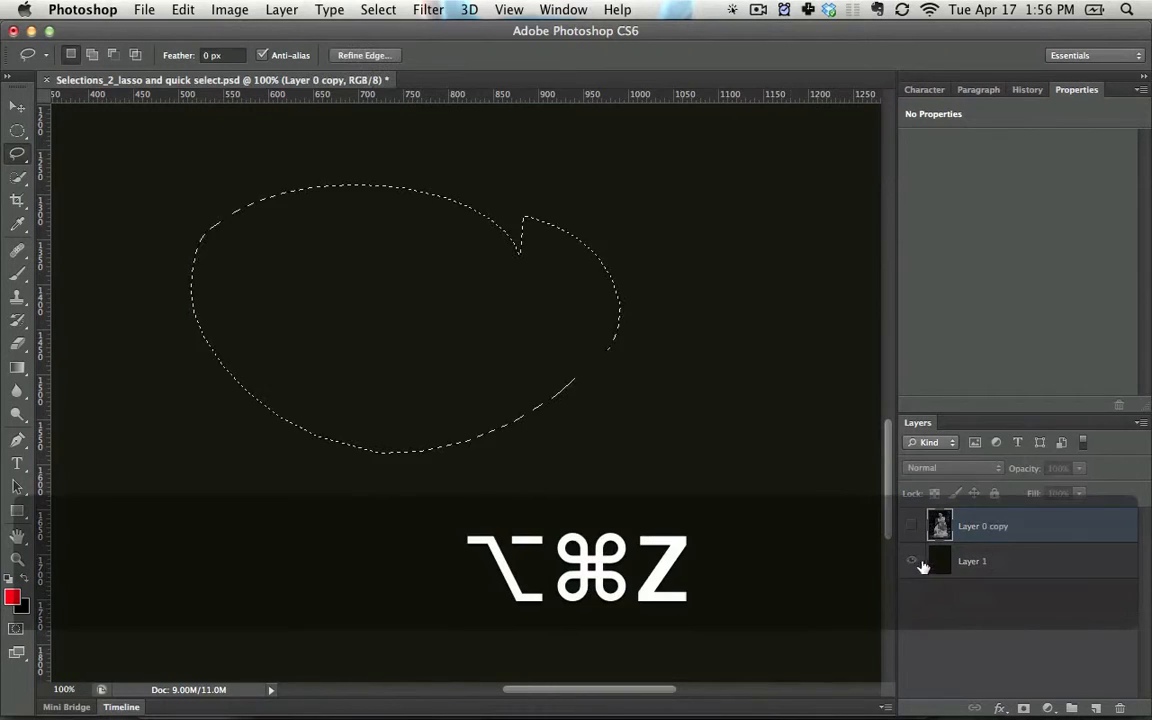
key(alt+super+z)
click(910, 527)
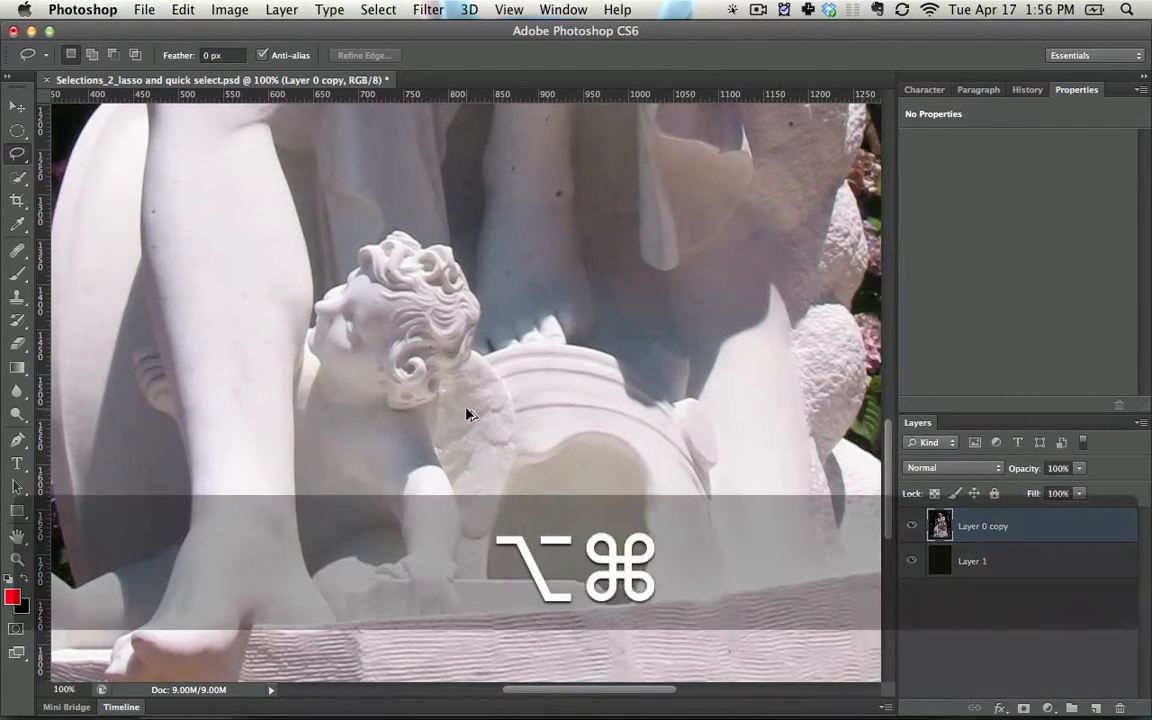
key(alt+super+z)
With the Polygonal Lasso Tool, subtract the flower area along the shield's edge above the child's foot from the selection.
key(space)
drag(366, 302, 546, 342)
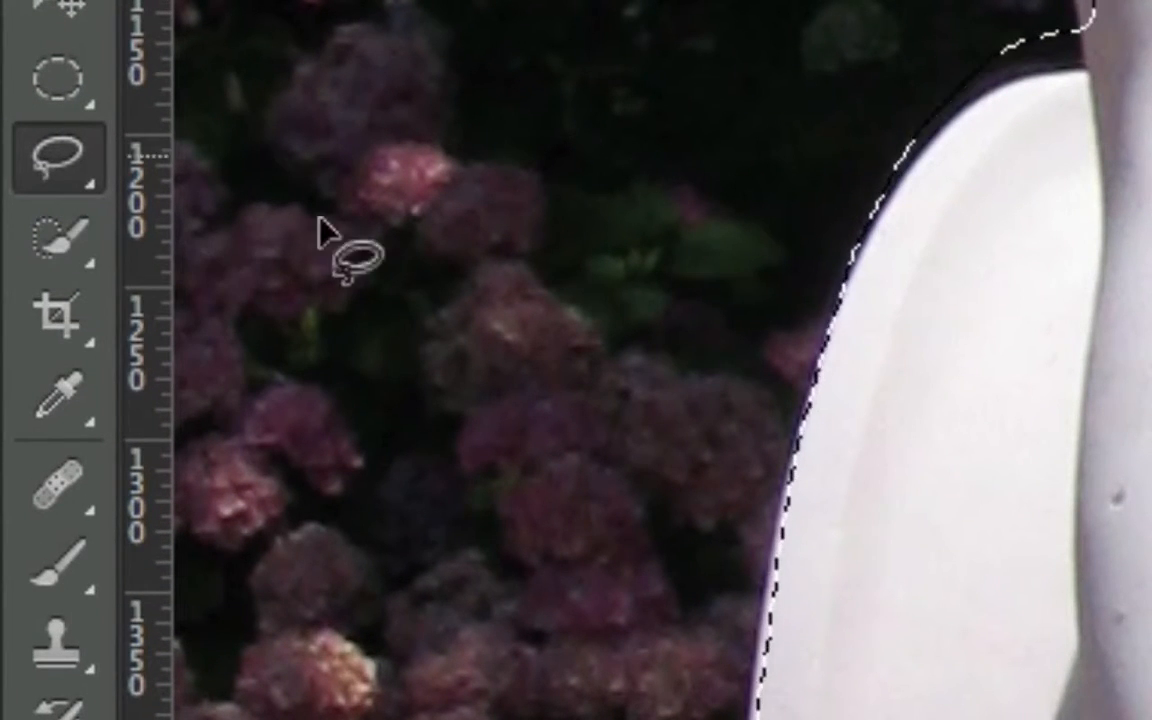
click(63, 170)
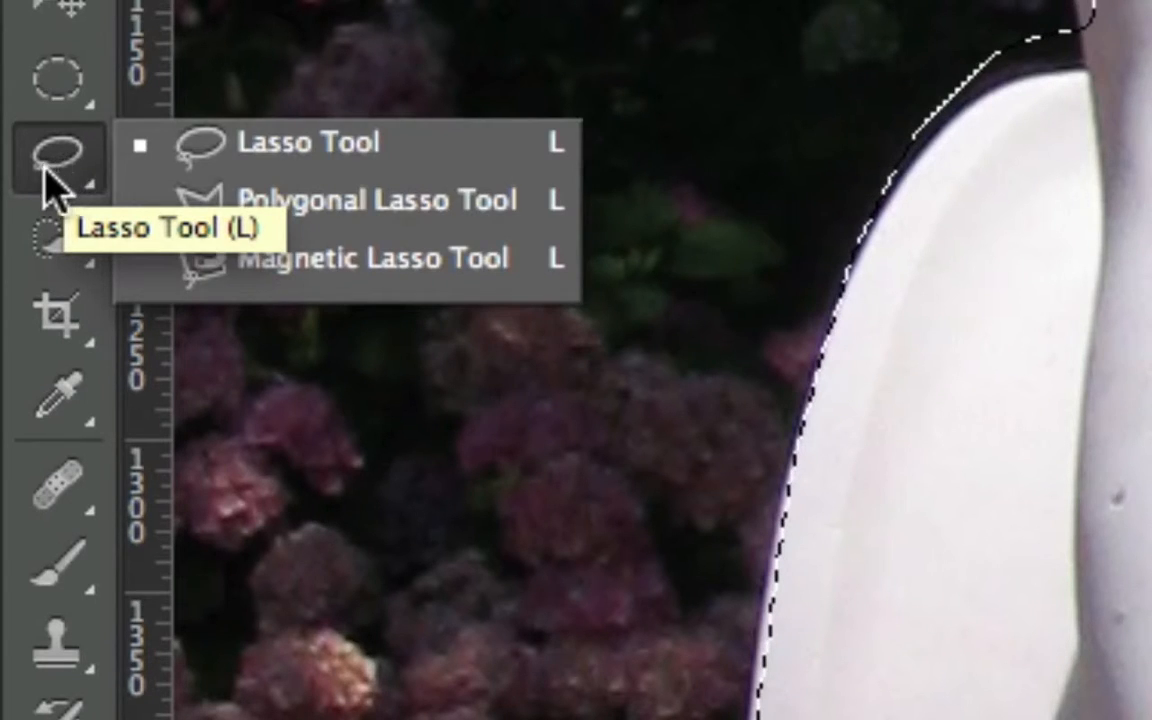
click(41, 165)
click(52, 195)
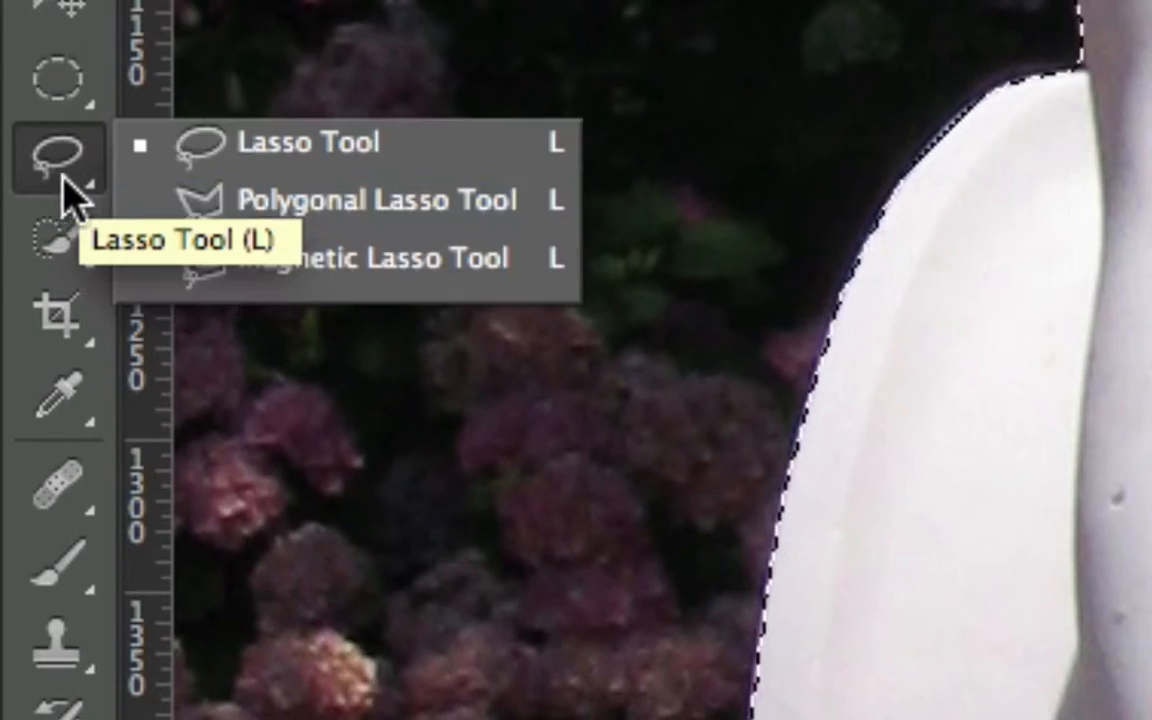
click(318, 212)
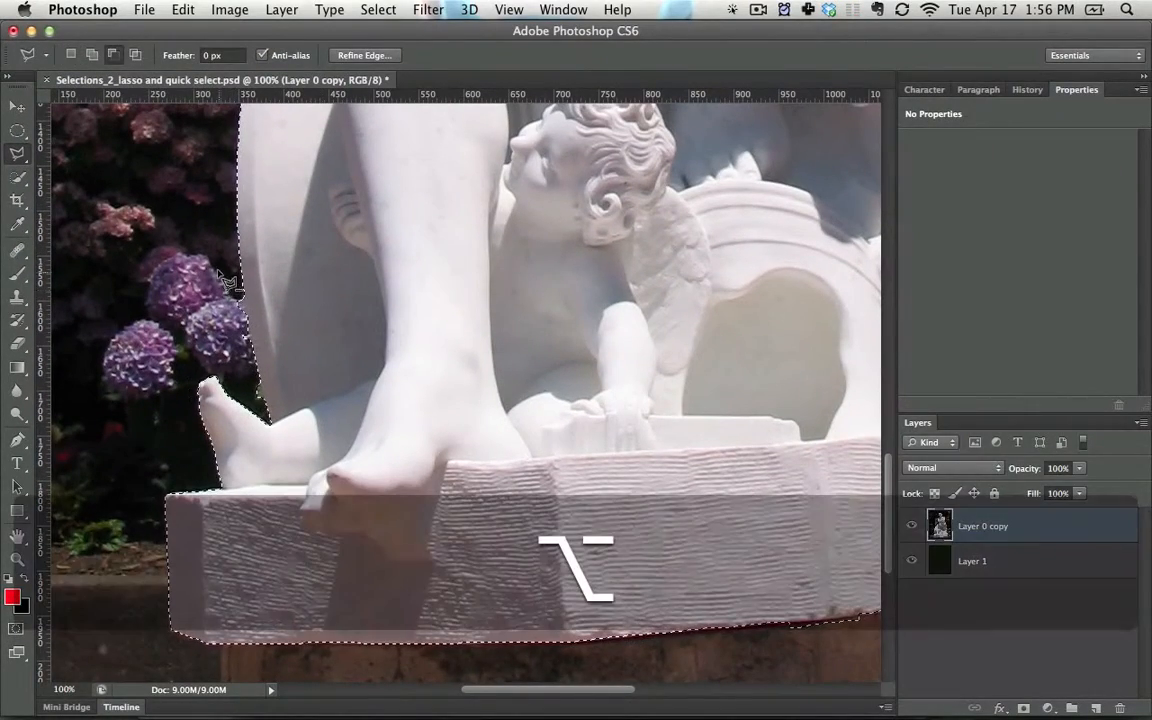
alt+click(213, 268)
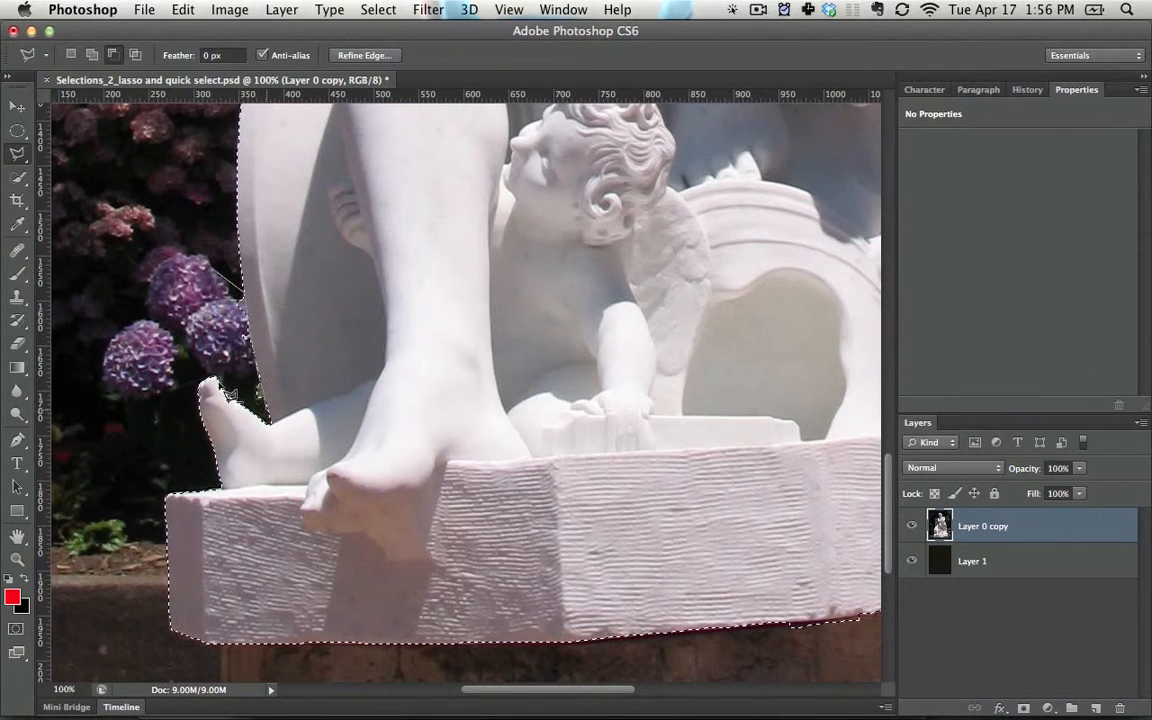
Subtract the stray leaf bump above the statue's shaded shoulder from the selection using a polygonal outline.
key(space)
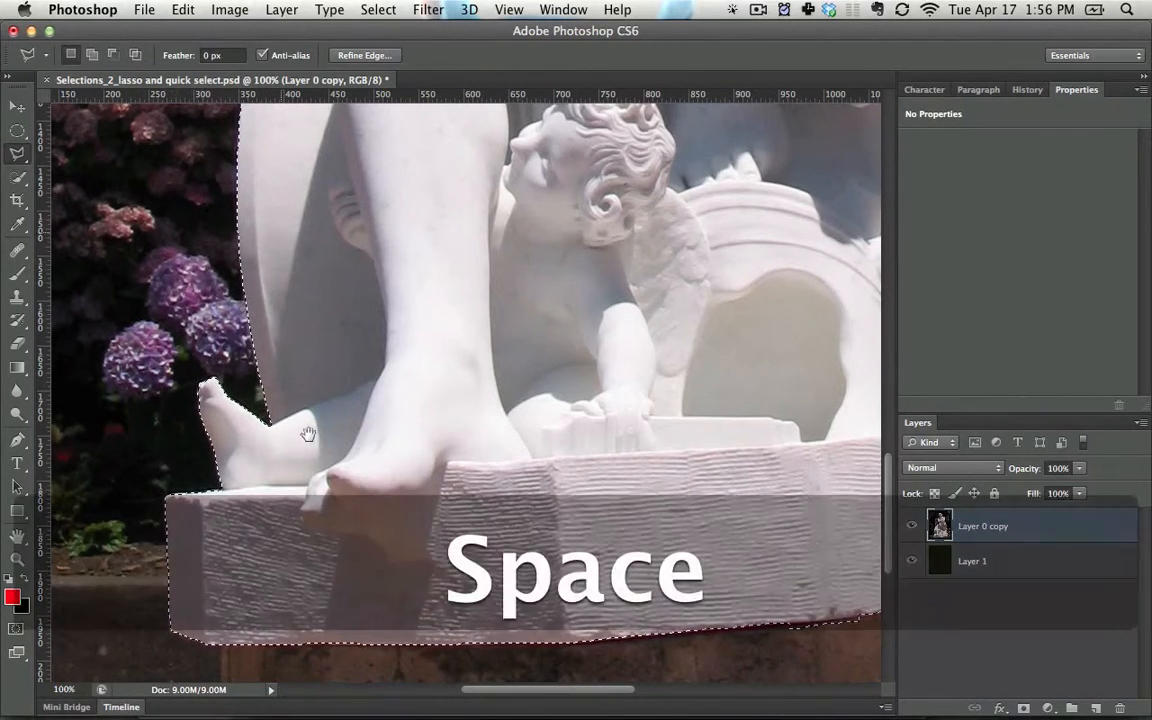
drag(274, 326, 266, 500)
drag(300, 190, 262, 515)
drag(325, 235, 250, 480)
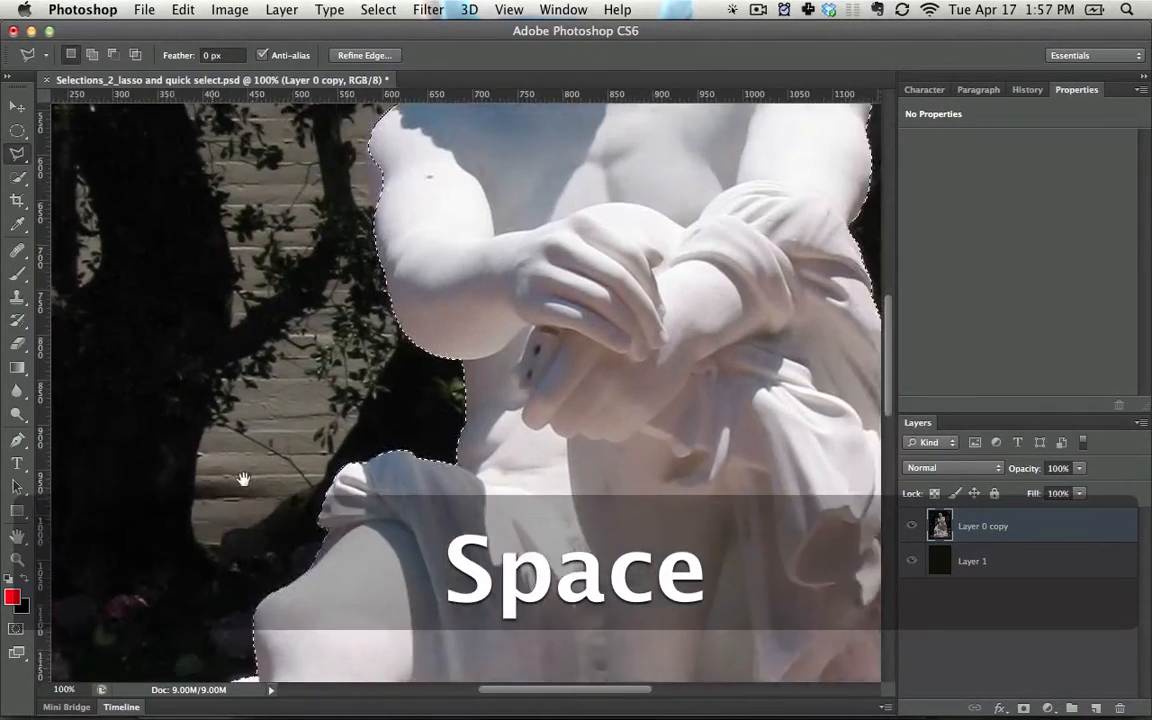
mouse_move(439, 324)
mouse_down()
mouse_move(372, 370)
mouse_move(358, 505)
mouse_up()
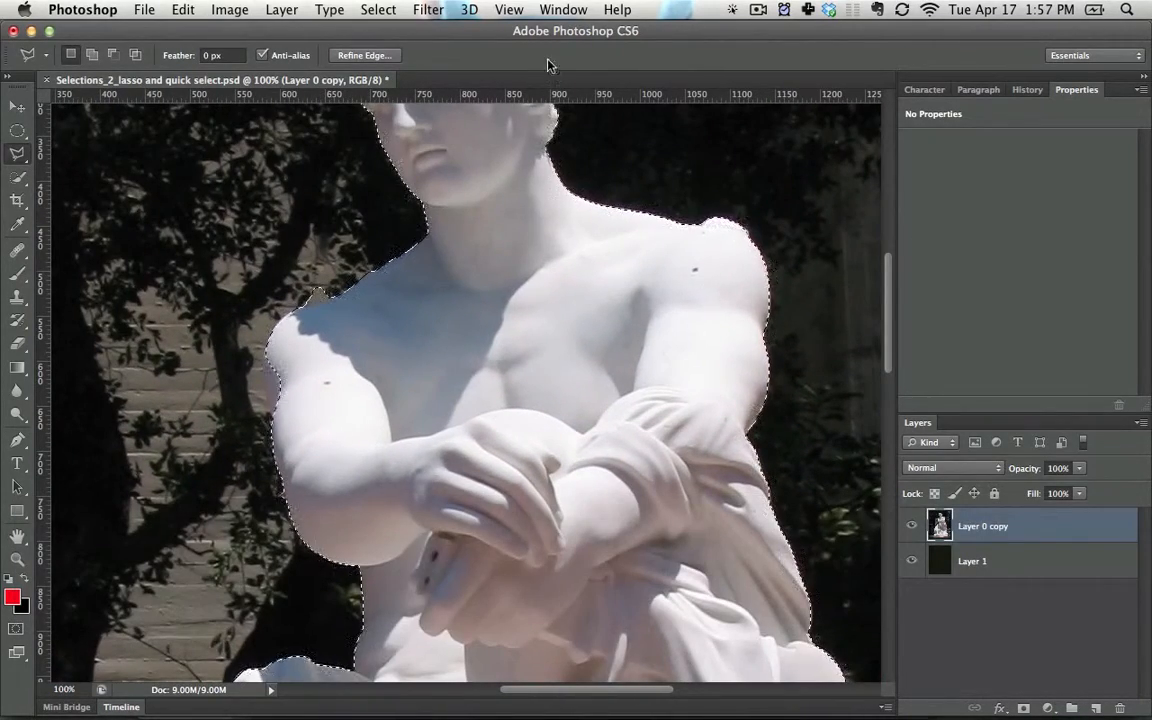
click(731, 9)
click(765, 67)
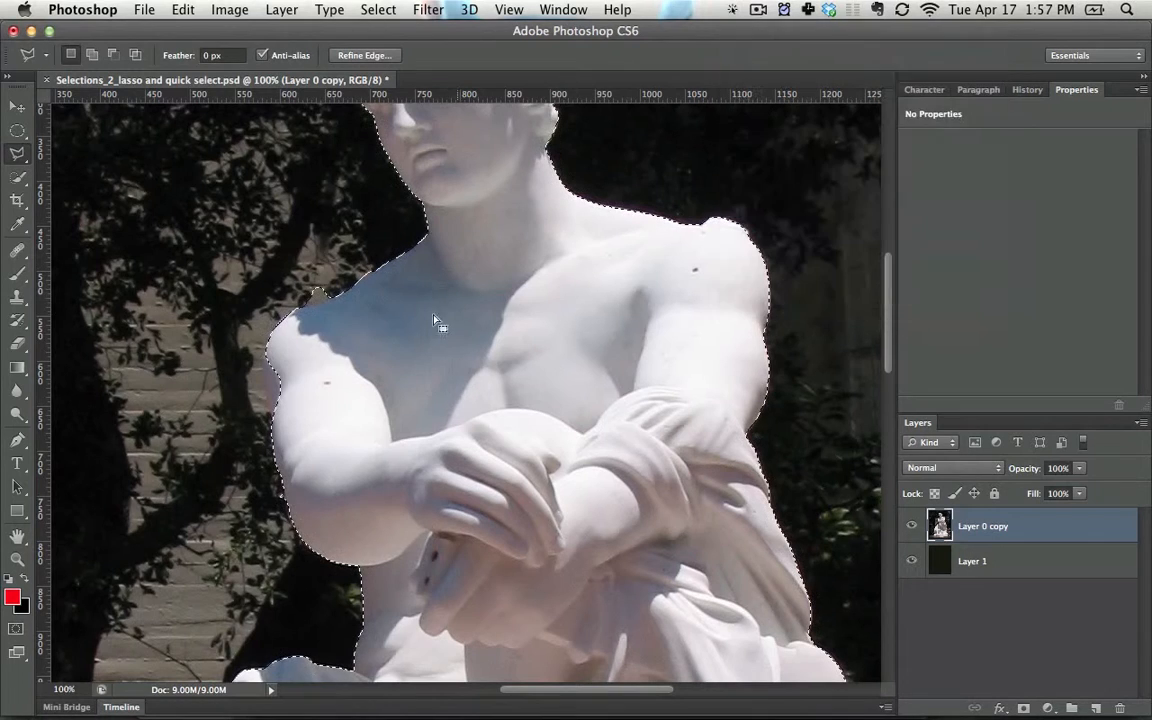
key(alt)
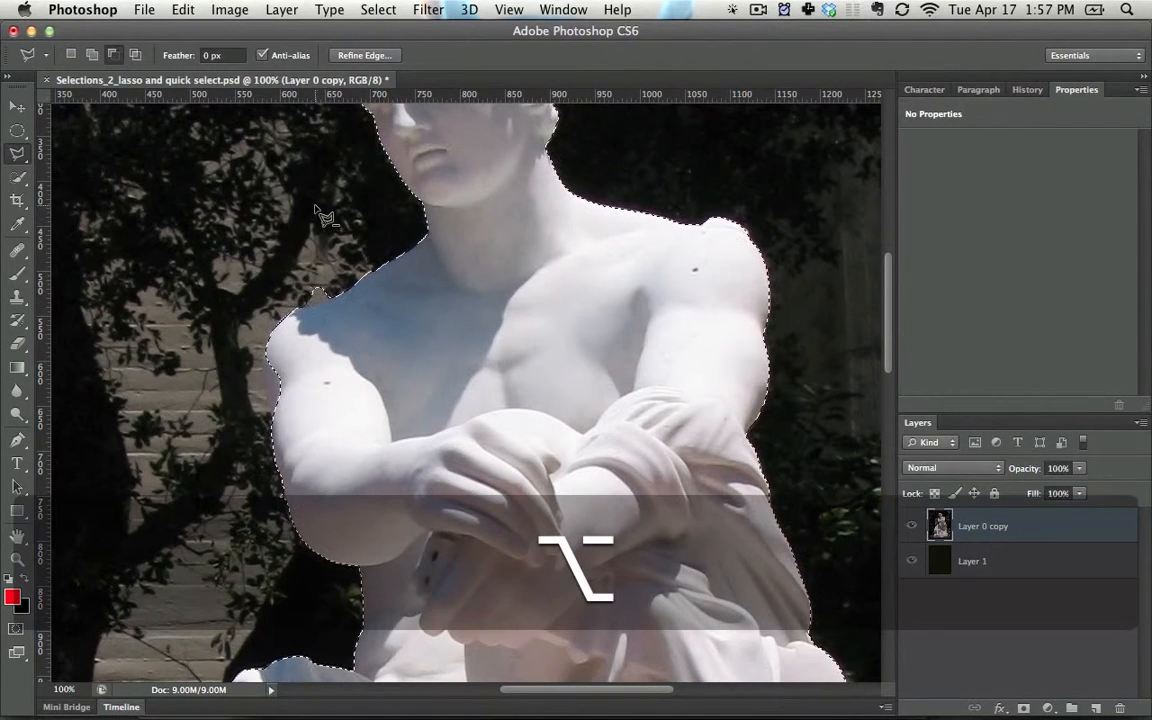
click(316, 208)
click(345, 262)
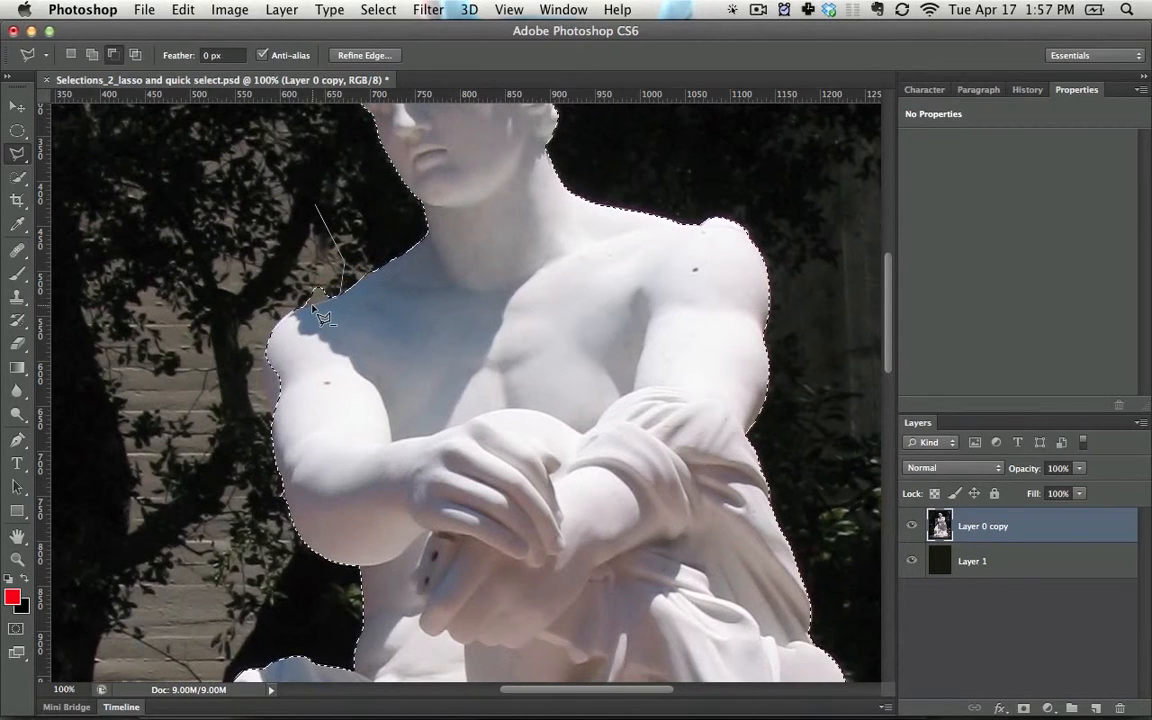
double_click(244, 189)
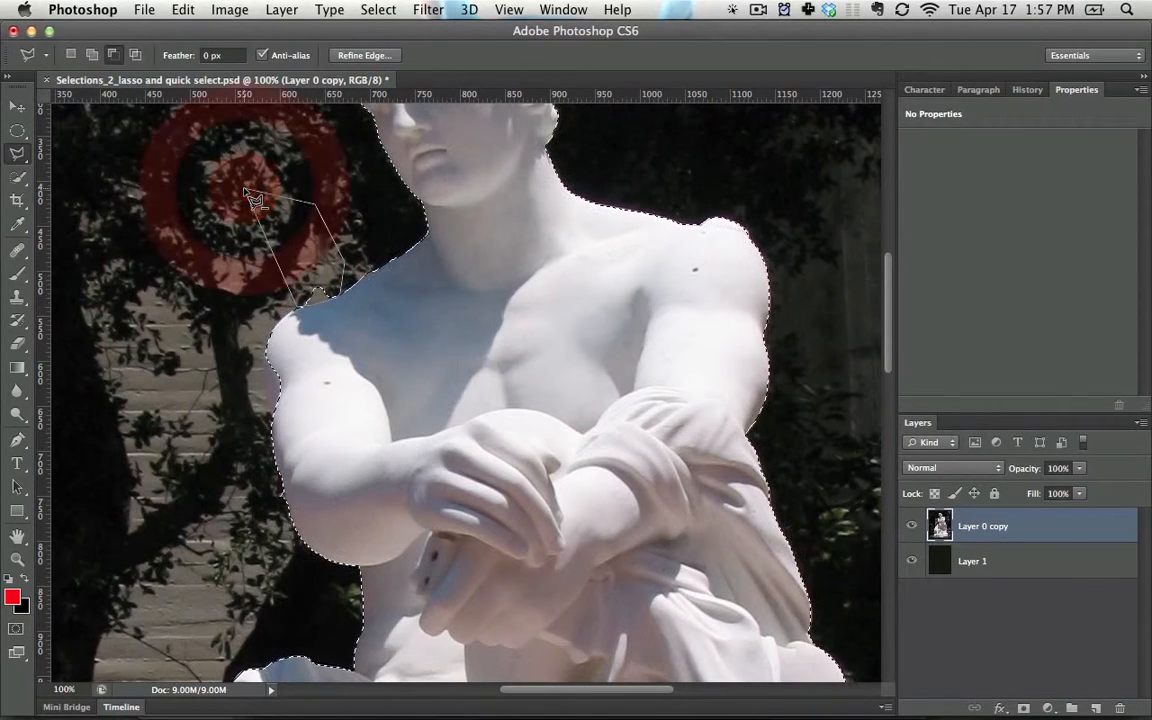
key(alt)
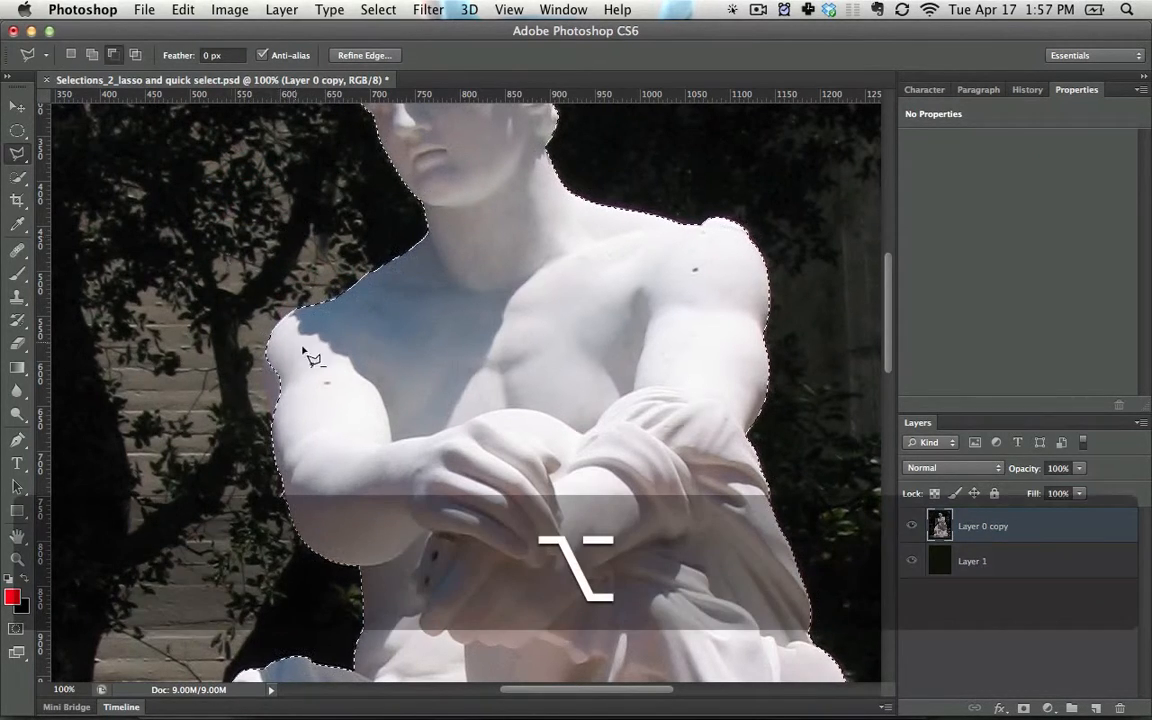
Add the missing outer edge of the upper arm below the shaded shoulder to the selection with a polygonal outline.
shift+click(343, 357)
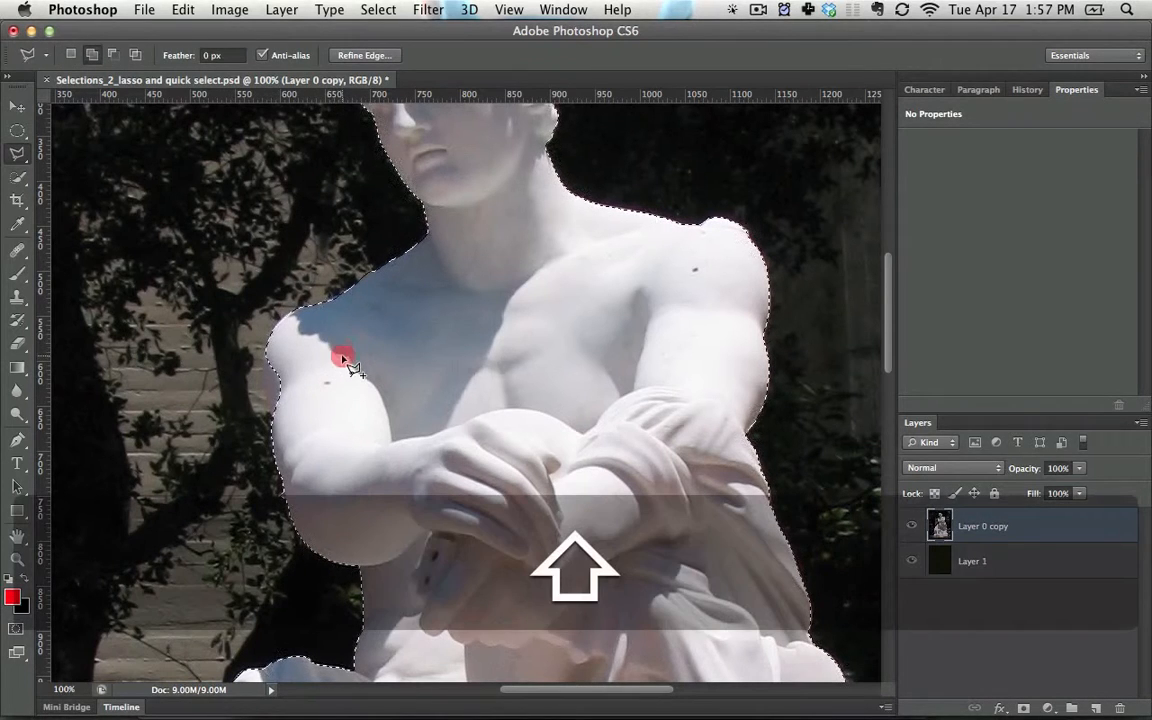
click(285, 350)
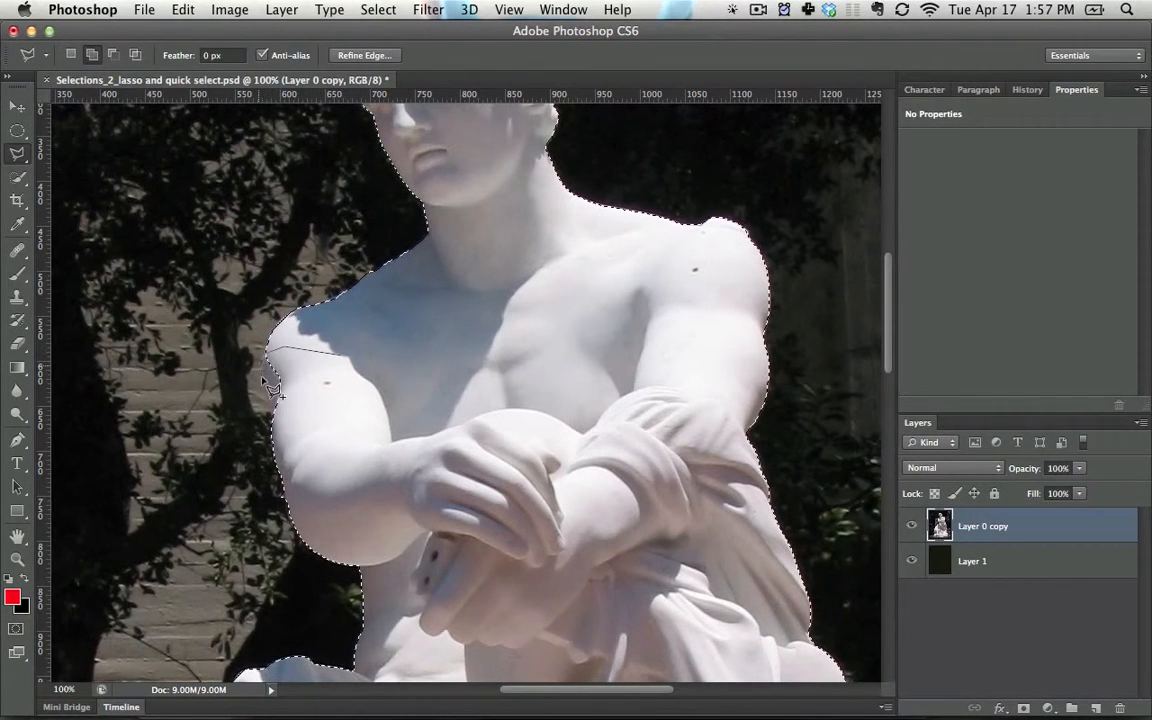
click(266, 381)
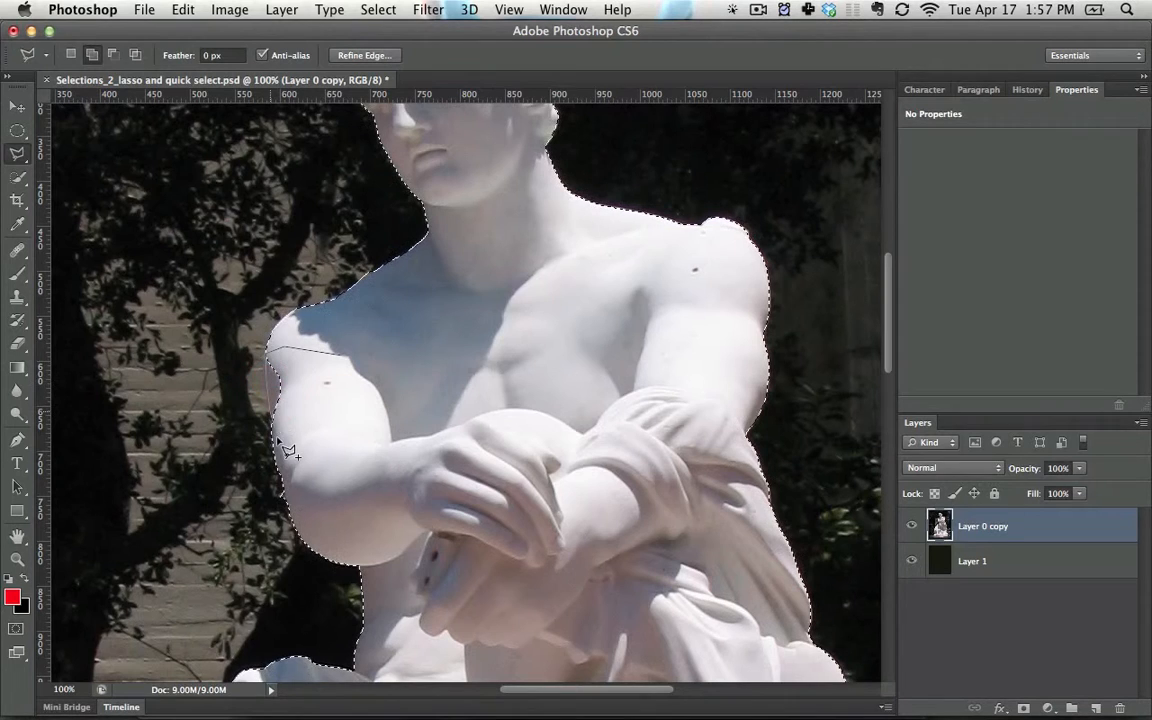
click(338, 362)
Add a polygonal area around the underside of the bent elbow and the adjacent waist to the selection.
key(space)
drag(352, 416, 347, 244)
key(shift)
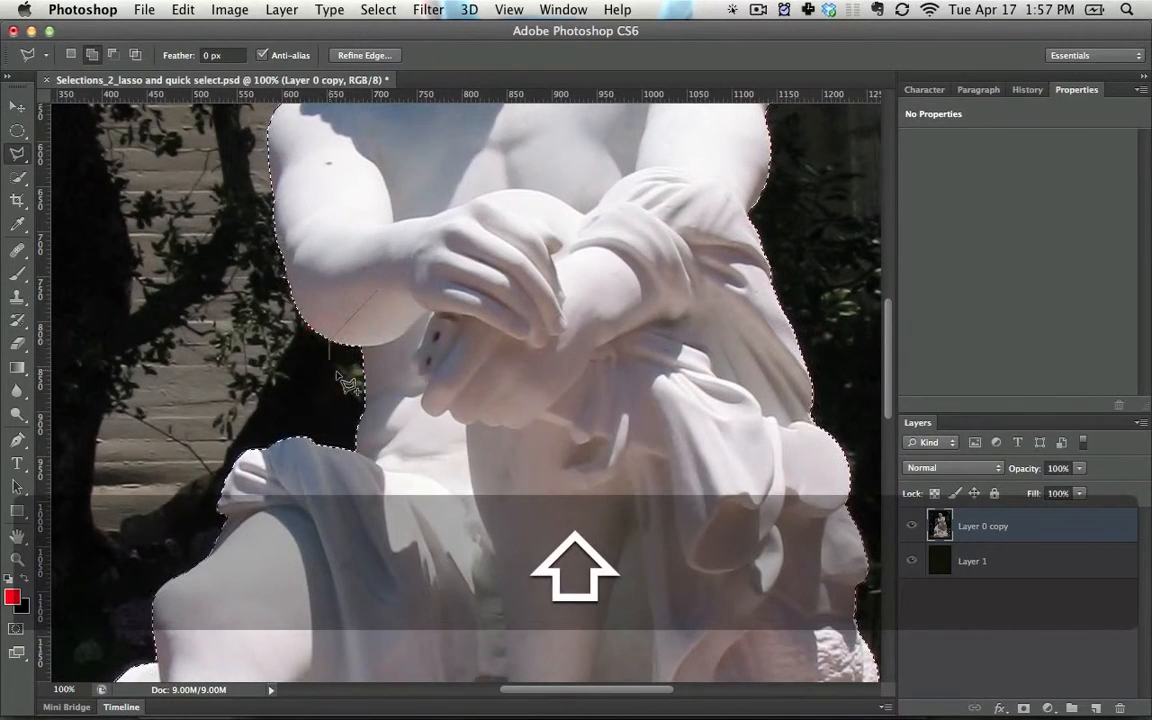
click(338, 372)
click(386, 386)
double_click(427, 327)
Subtract the background wedge between the elbow's underside and the waist from the selection, following both edges.
key(alt)
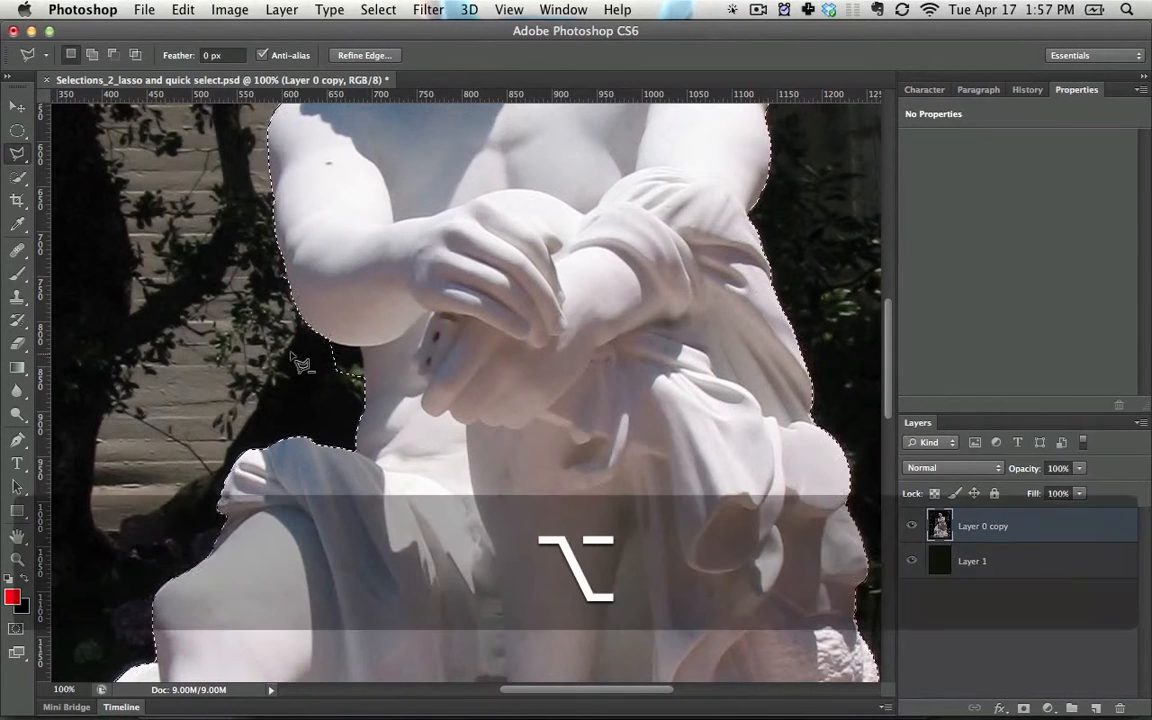
click(270, 352)
click(328, 343)
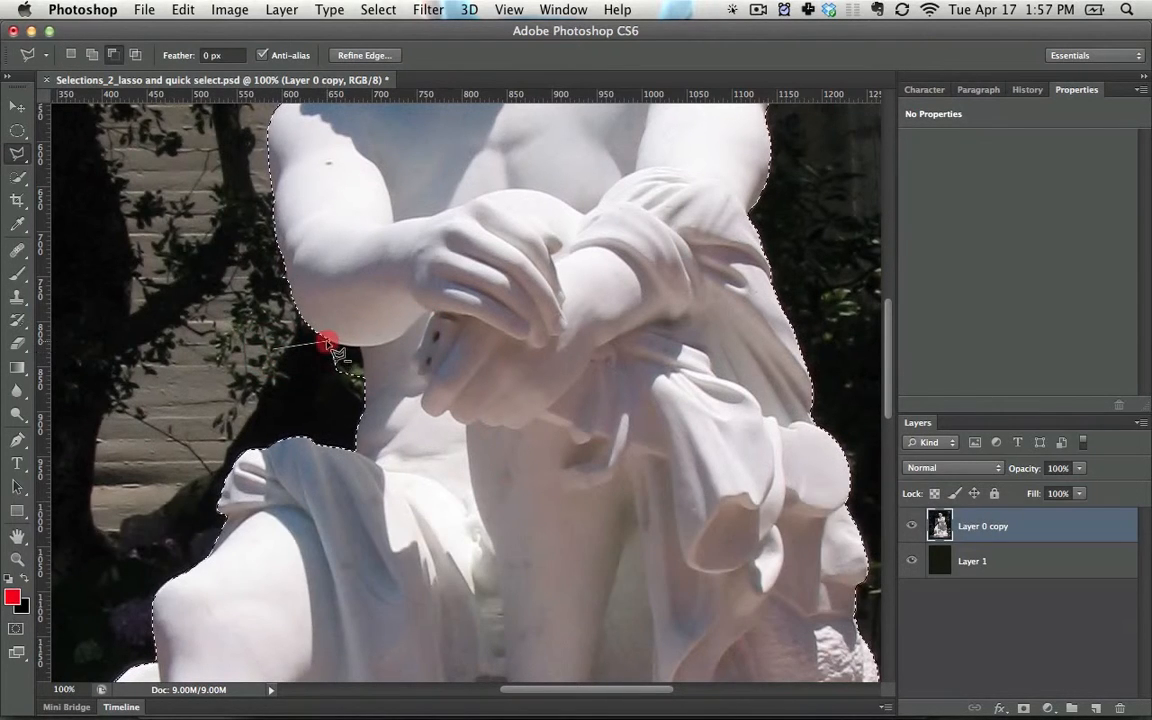
click(335, 336)
click(357, 349)
click(360, 349)
click(364, 377)
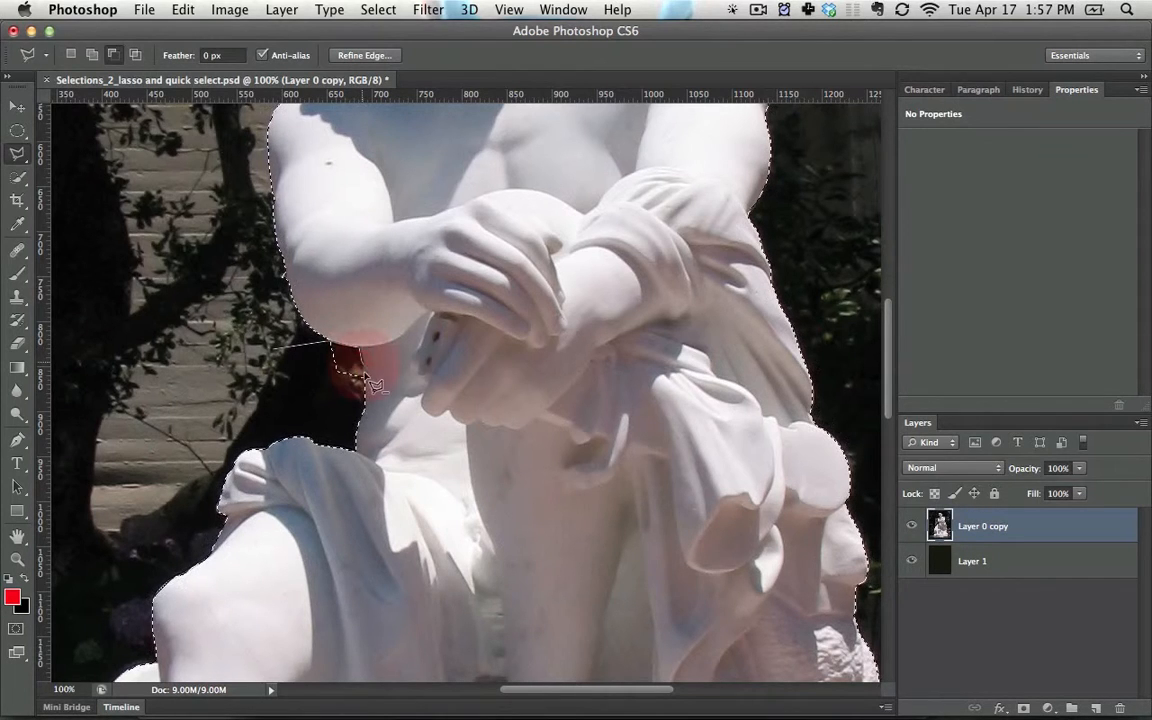
click(357, 395)
double_click(299, 384)
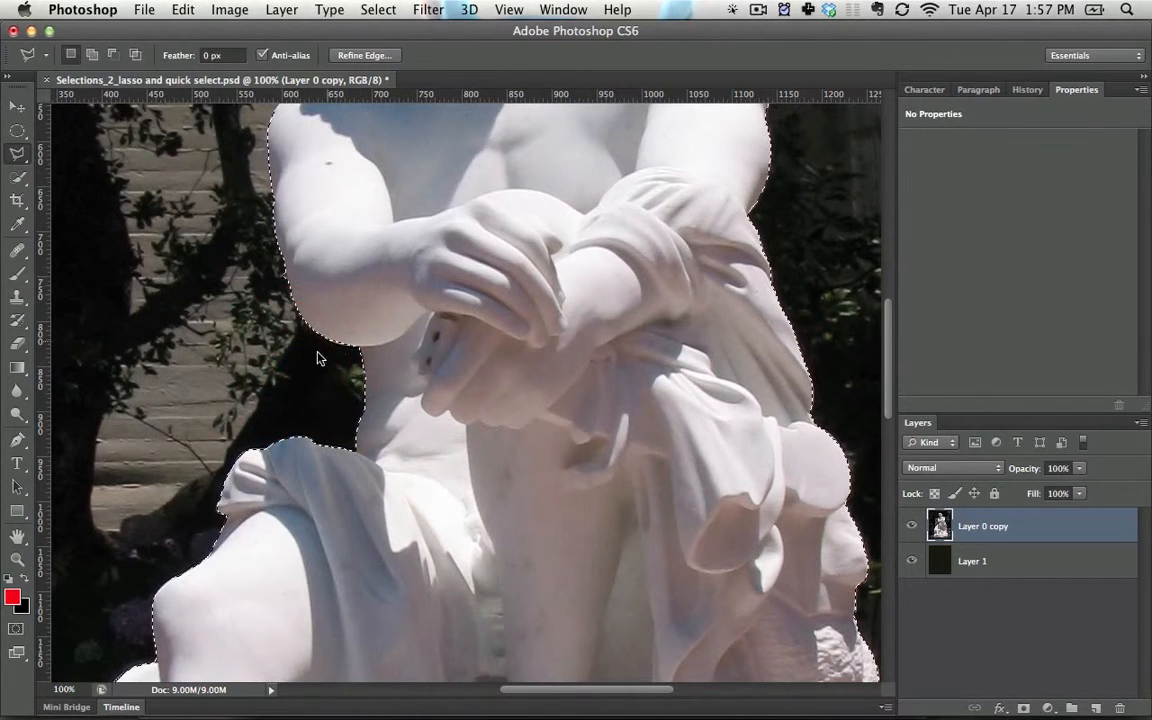
key(space)
drag(410, 408, 352, 180)
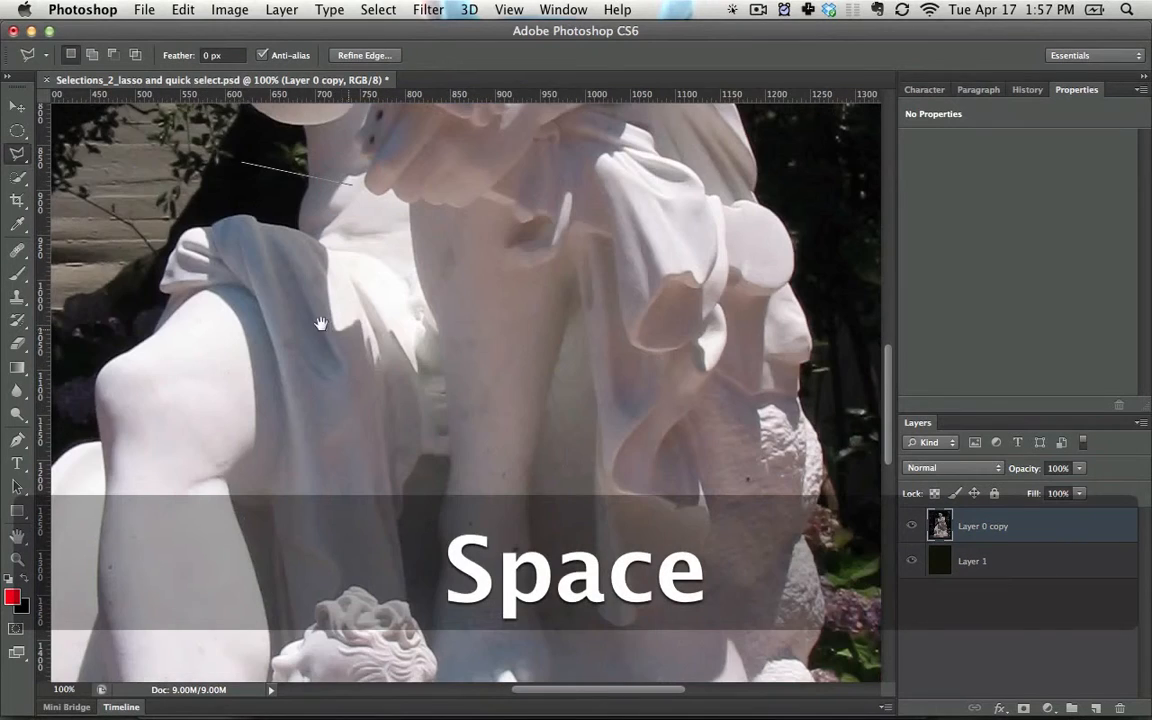
mouse_move(291, 298)
mouse_down()
mouse_move(476, 373)
mouse_move(488, 413)
mouse_up()
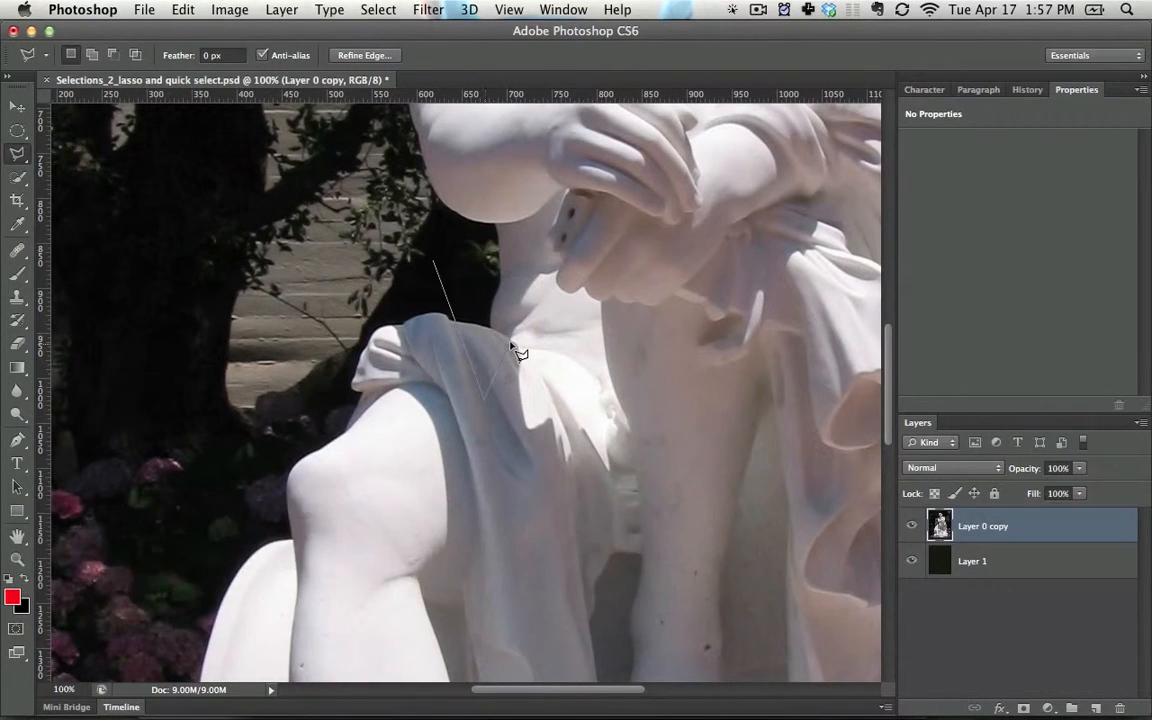
key(Escape)
Review the selection outline around the statue's head and torso at 50% zoom.
key(space)
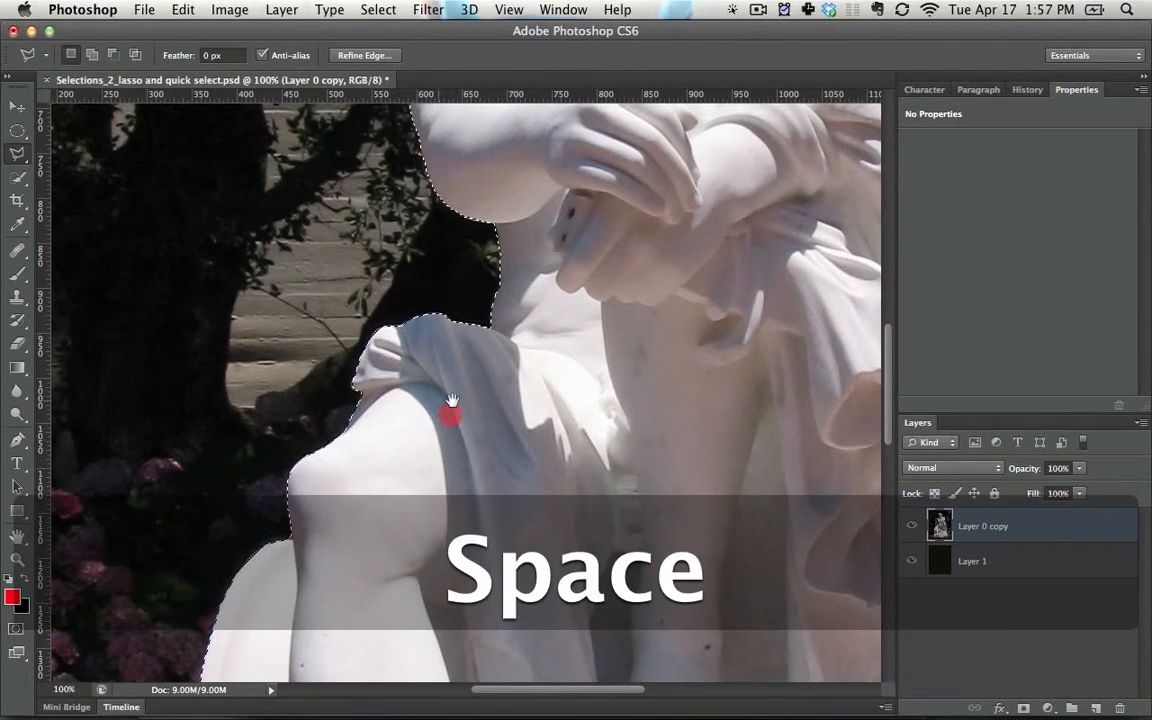
drag(452, 400, 455, 339)
key(super+minus)
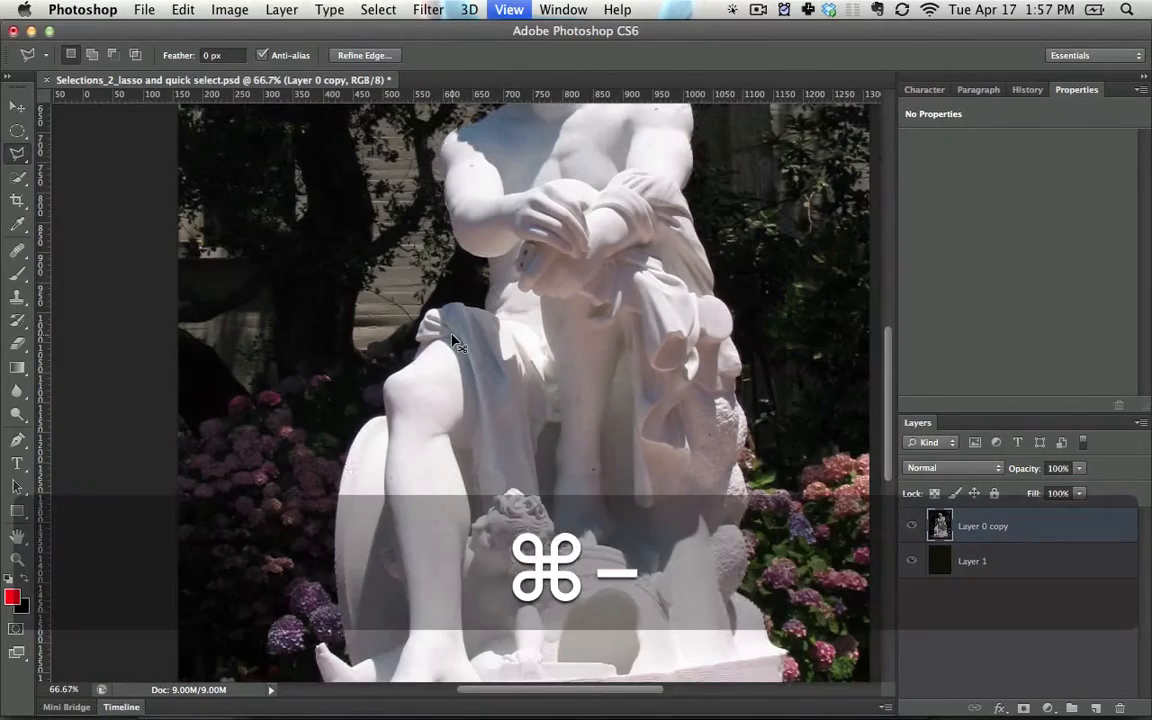
key(super+minus)
key(space)
mouse_move(407, 302)
mouse_down()
mouse_move(411, 406)
mouse_move(381, 450)
mouse_up()
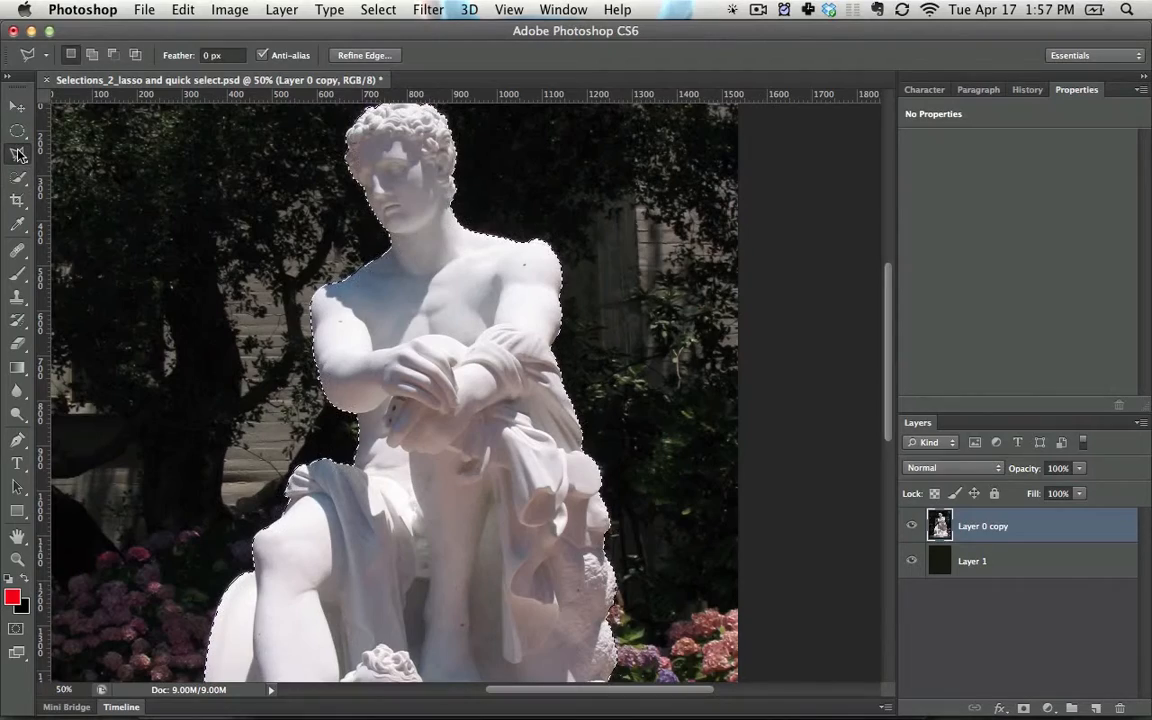
Try to outline the rounded rock's outer edge beside the flowers with a polygonal path at 400% zoom.
key(space)
drag(409, 480, 352, 275)
key(super+equal)
key(super+equal)
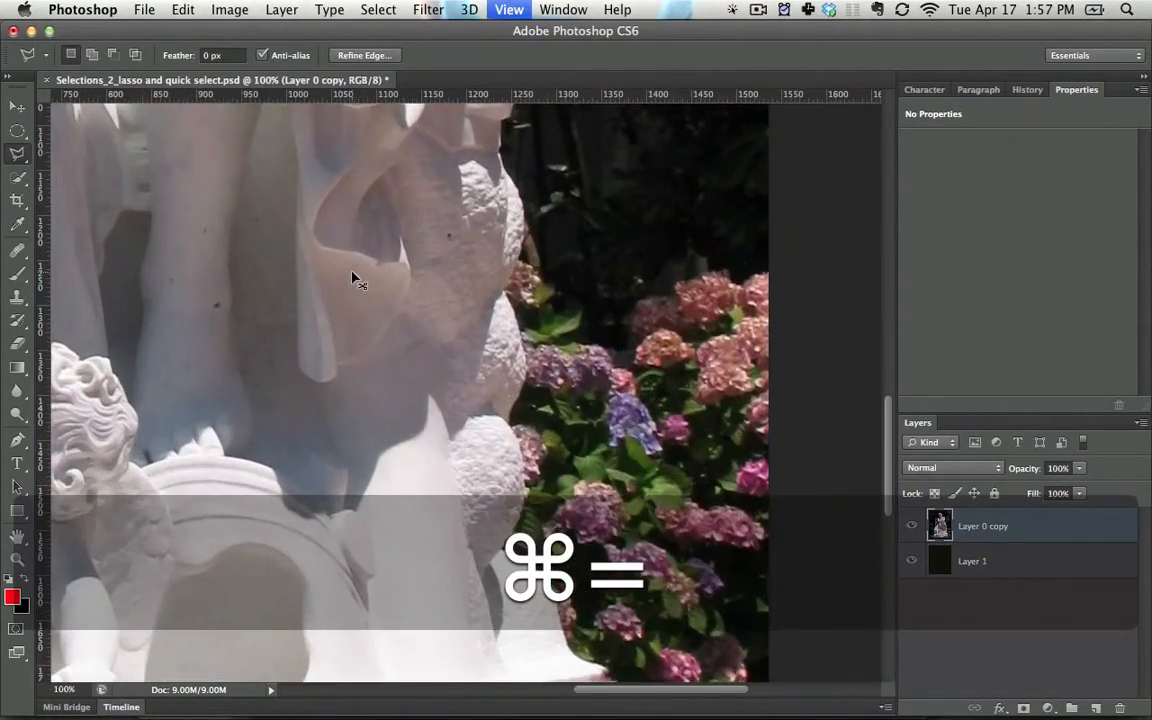
key(super+equal)
key(super+equal)
key(super+equal)
key(space)
drag(648, 373, 562, 308)
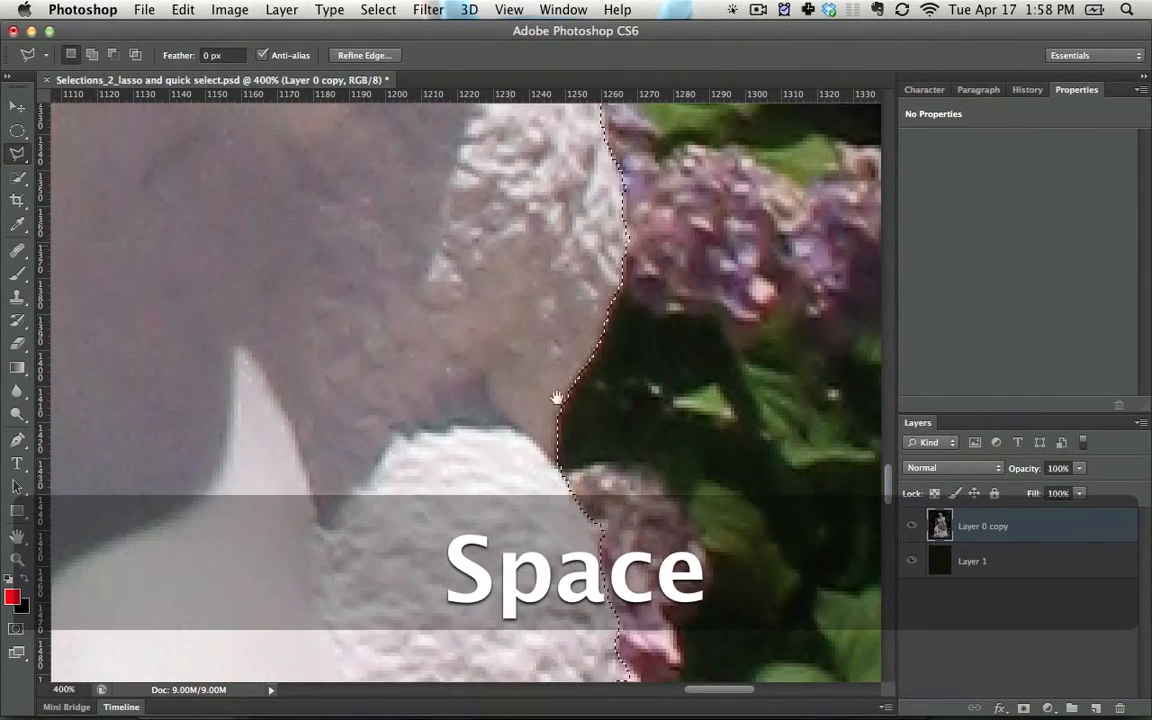
drag(557, 398, 510, 220)
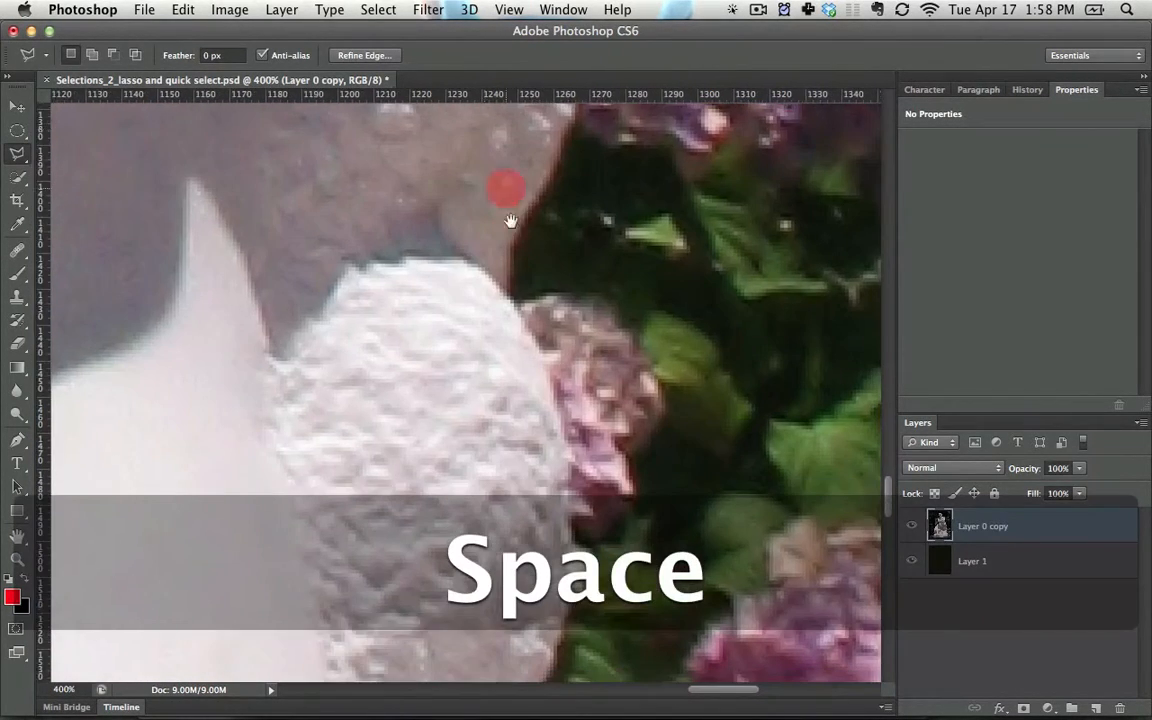
mouse_move(495, 335)
mouse_down()
mouse_move(506, 290)
mouse_move(450, 118)
mouse_move(505, 350)
mouse_up()
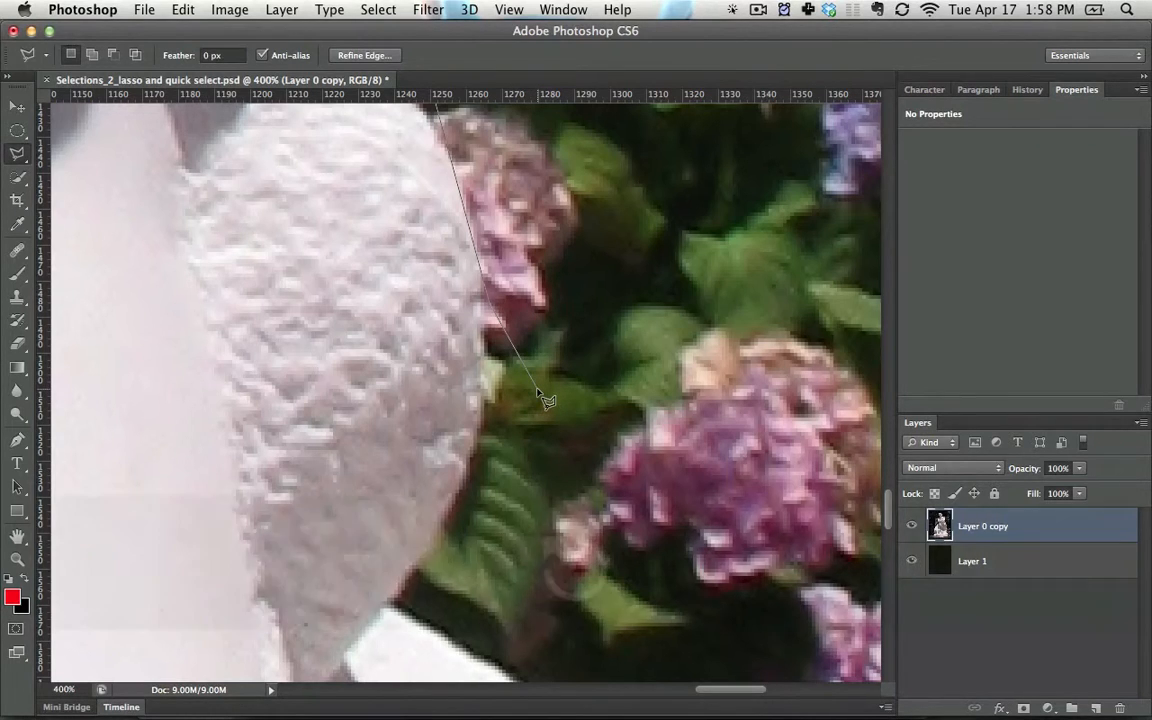
key(Return)
Try to subtract the flower and leaf fringe beside the rounded rock with a polygonal outline along its edge.
key(alt)
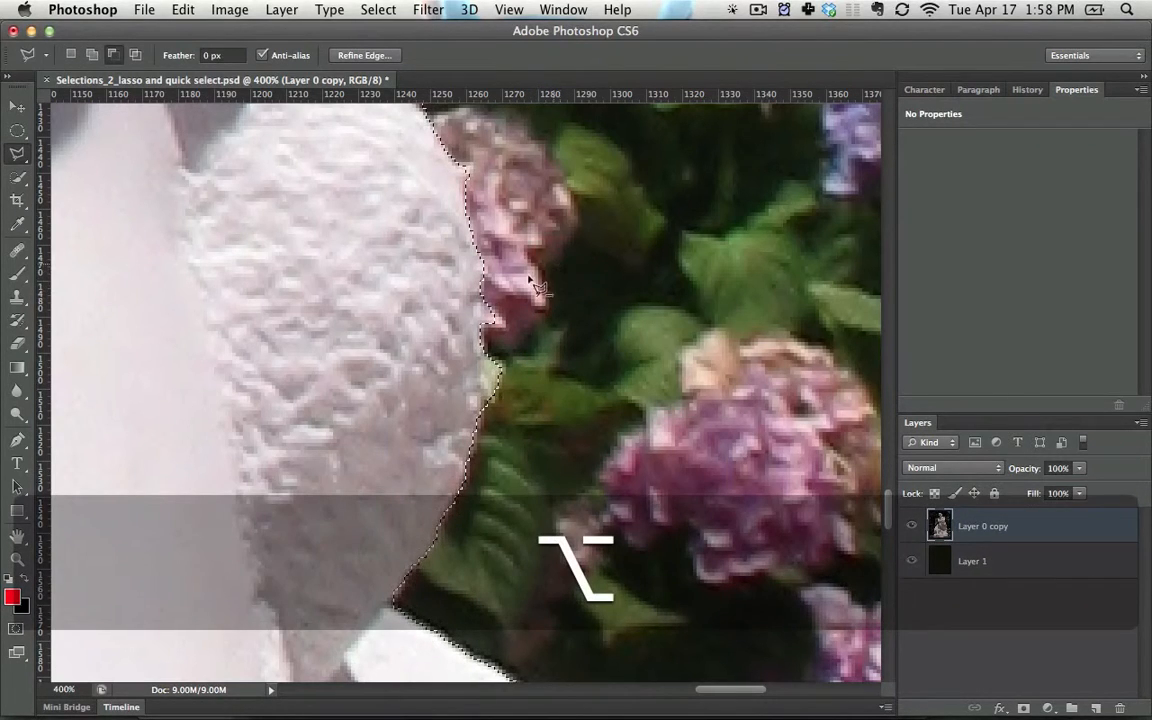
alt+click(481, 327)
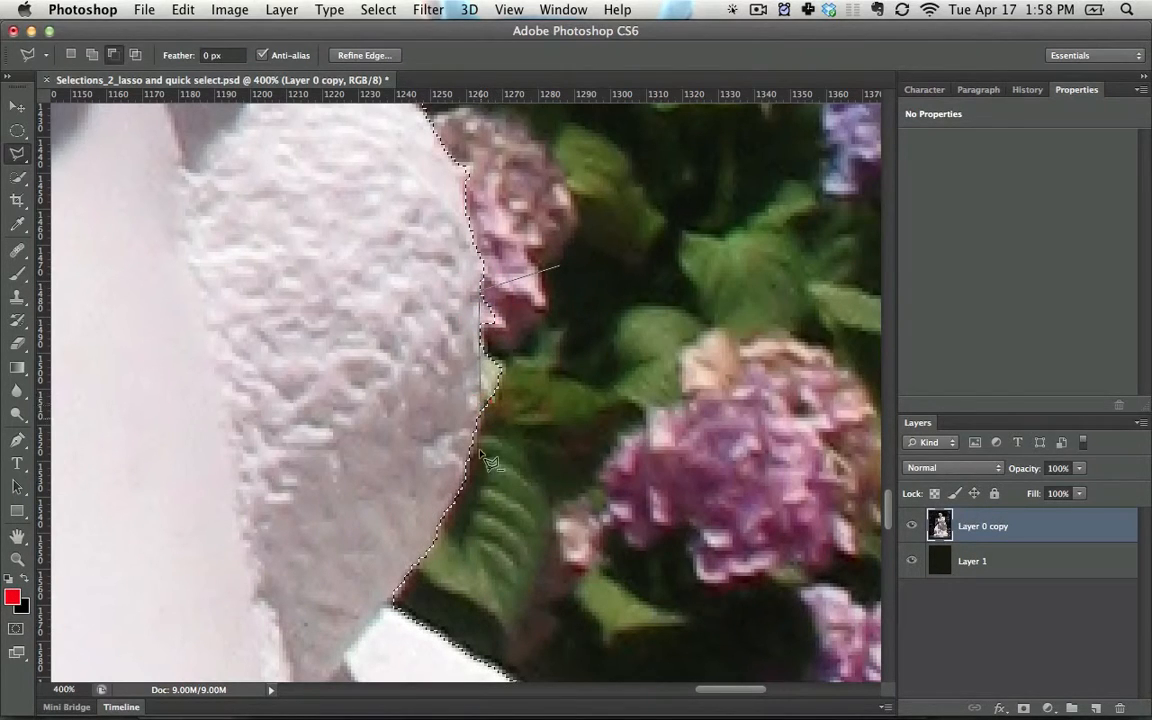
click(643, 373)
Deselect everything and draw a polygonal selection along the pedestal's outer side edge and around its upper corner.
key(super+minus)
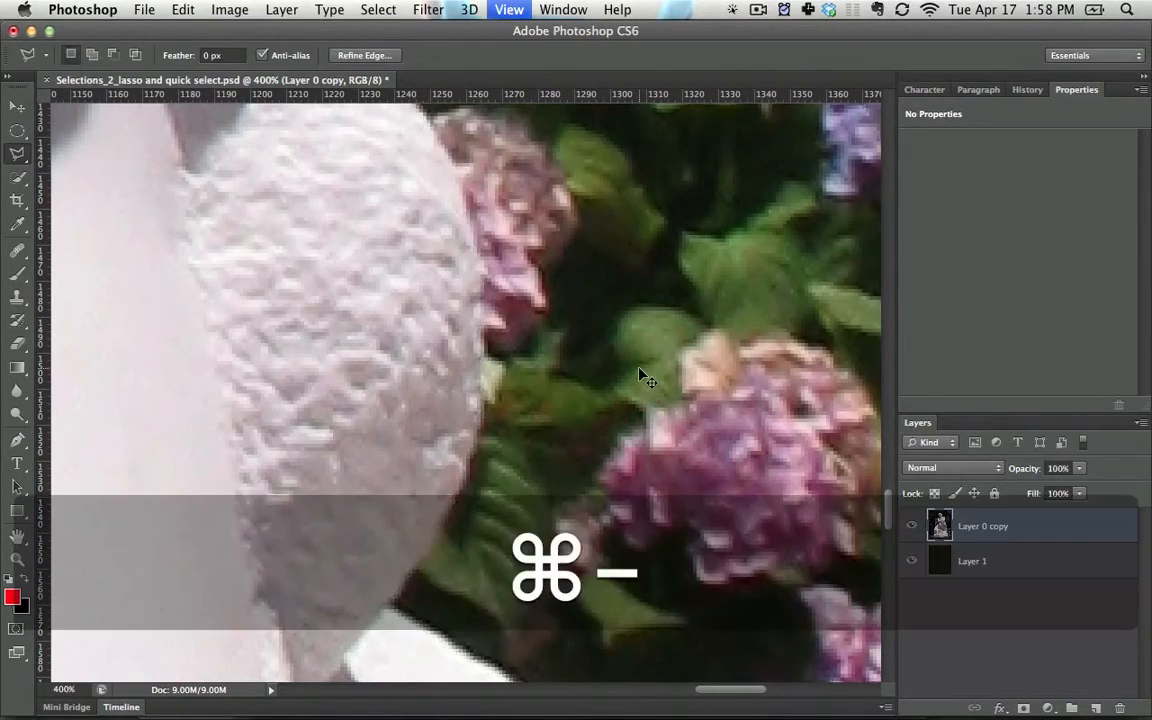
key(super+d)
key(space)
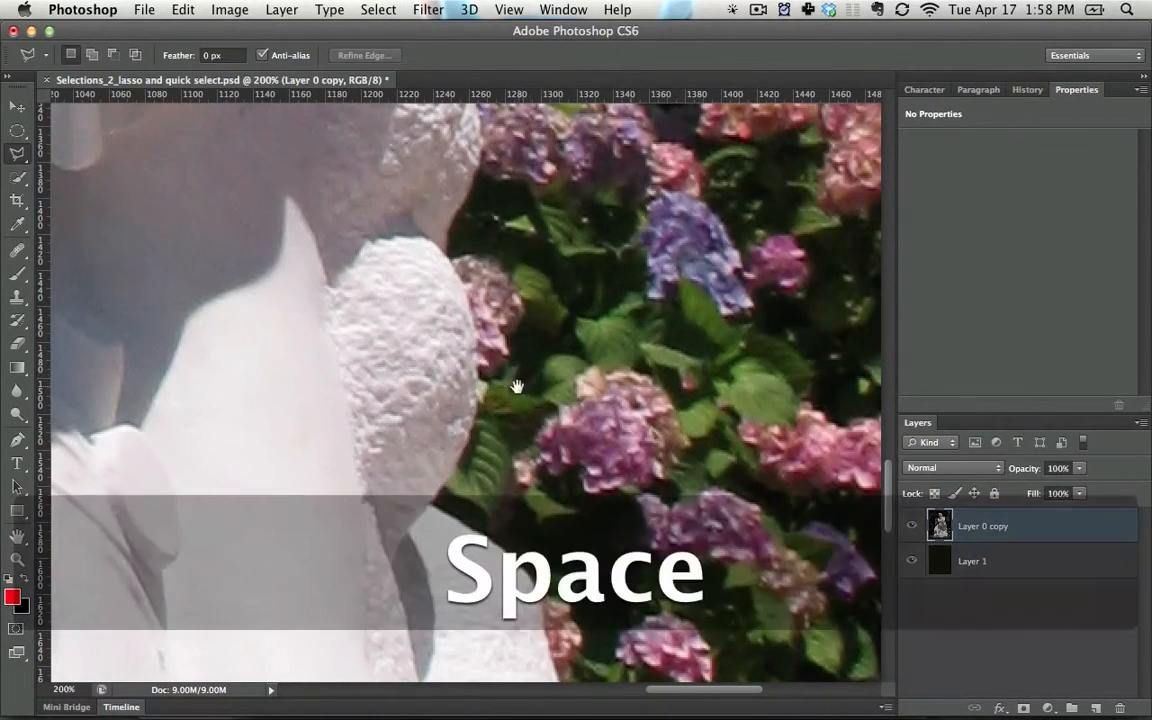
drag(517, 386, 702, 311)
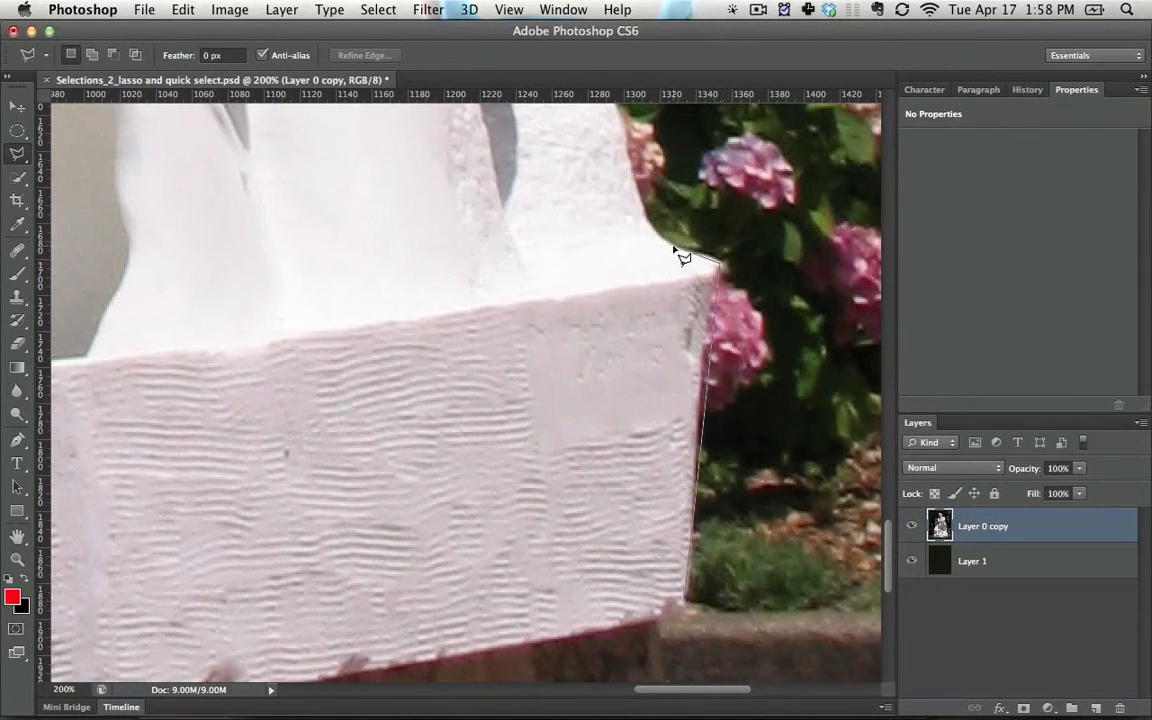
double_click(628, 133)
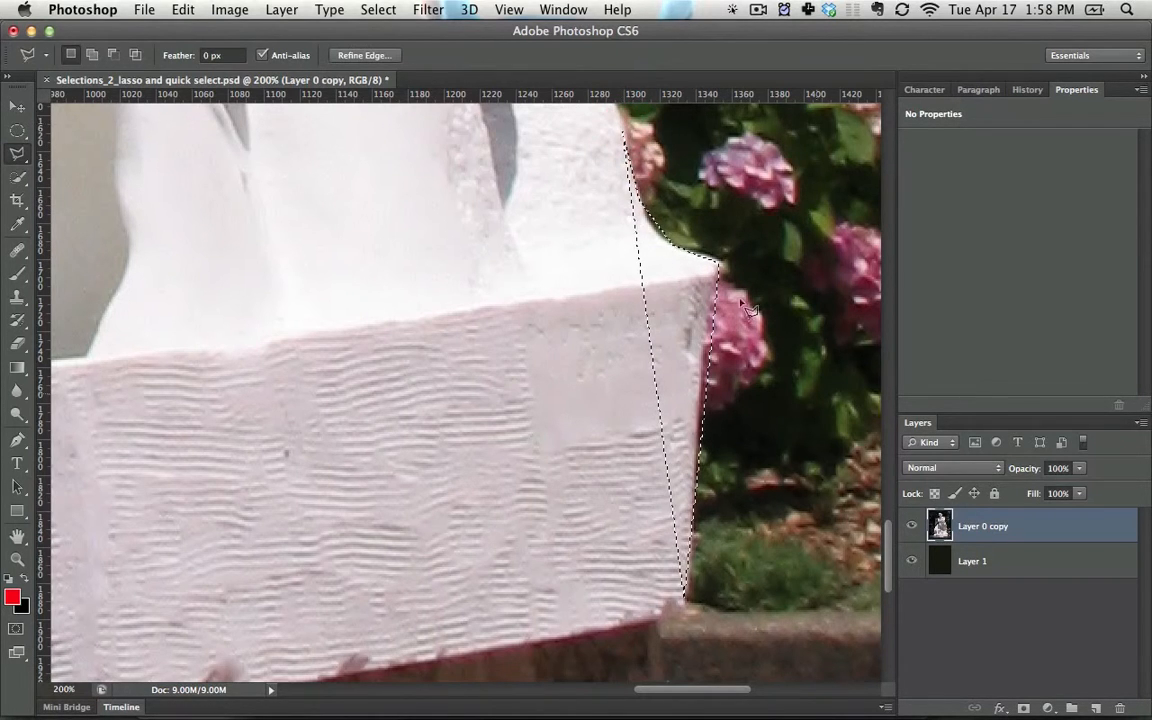
key(space)
scroll(705, 512, up, 6)
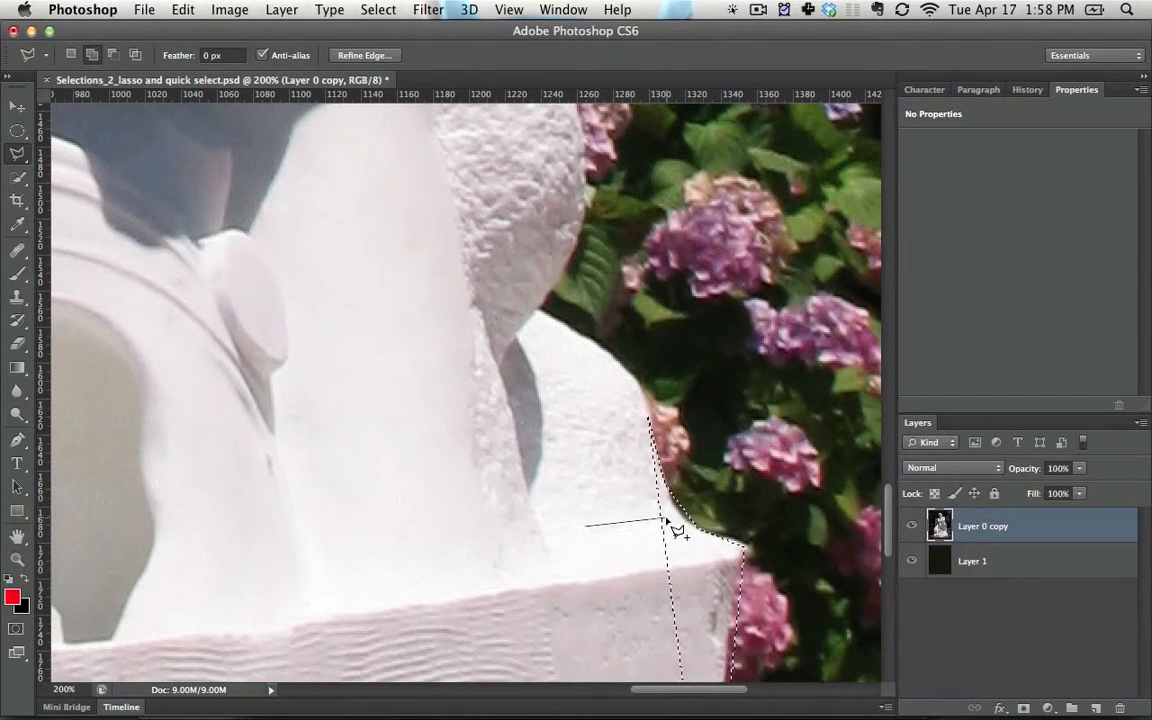
shift+click(649, 408)
key(Escape)
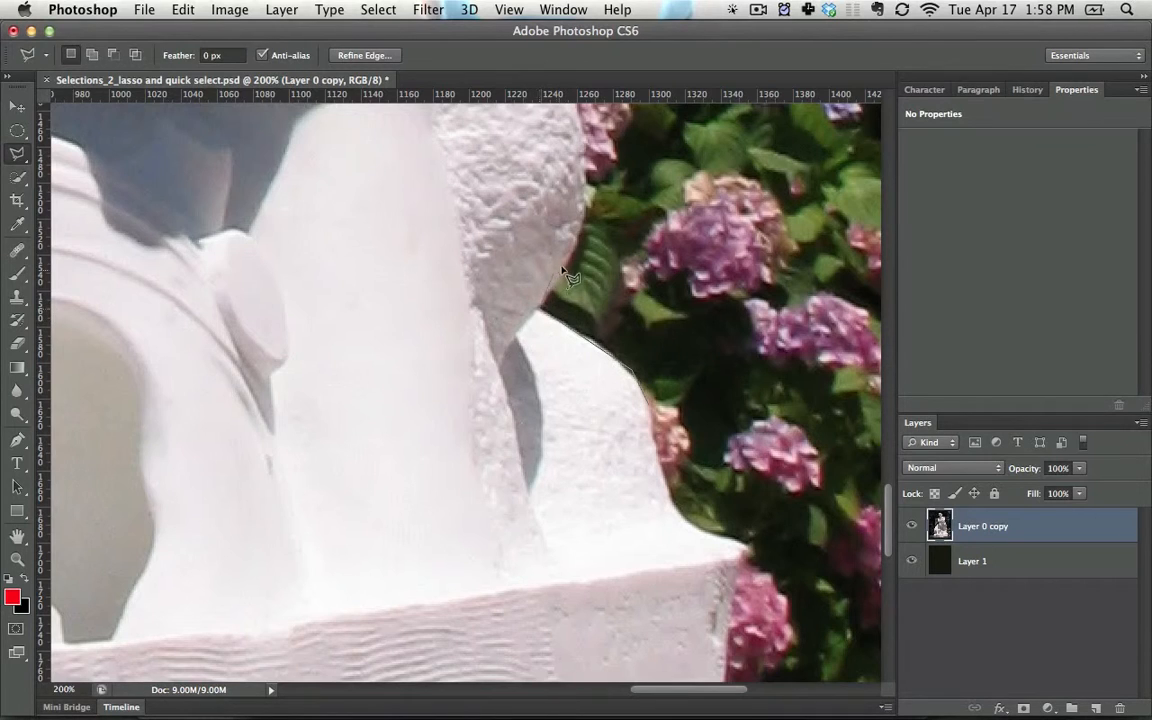
click(562, 252)
click(586, 215)
click(641, 384)
key(super+z)
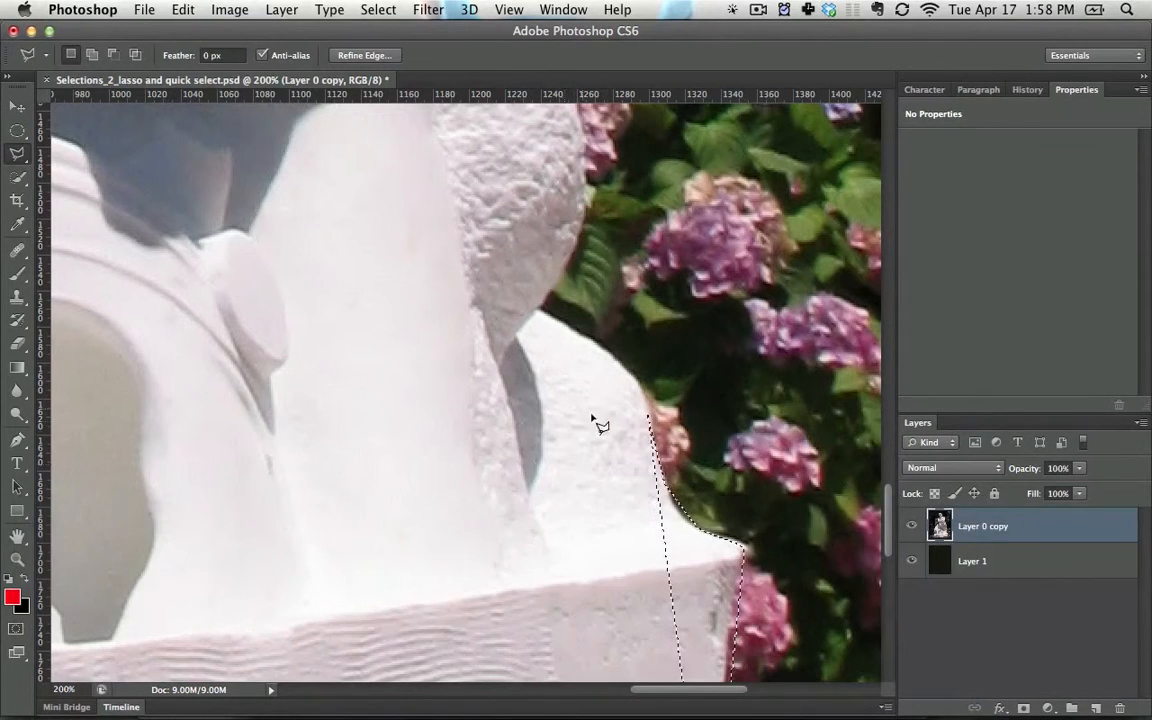
Draw a new polygonal selection from the white drapery along the curved base edge to the rock's underside.
click(342, 422)
click(593, 441)
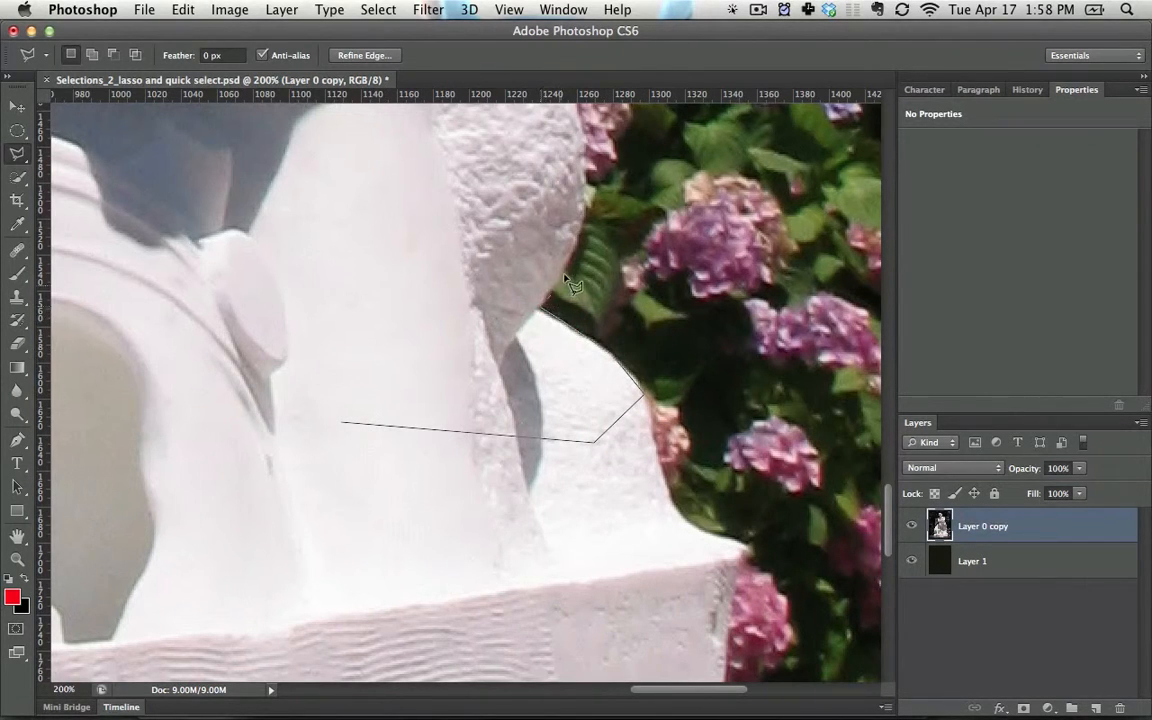
double_click(570, 243)
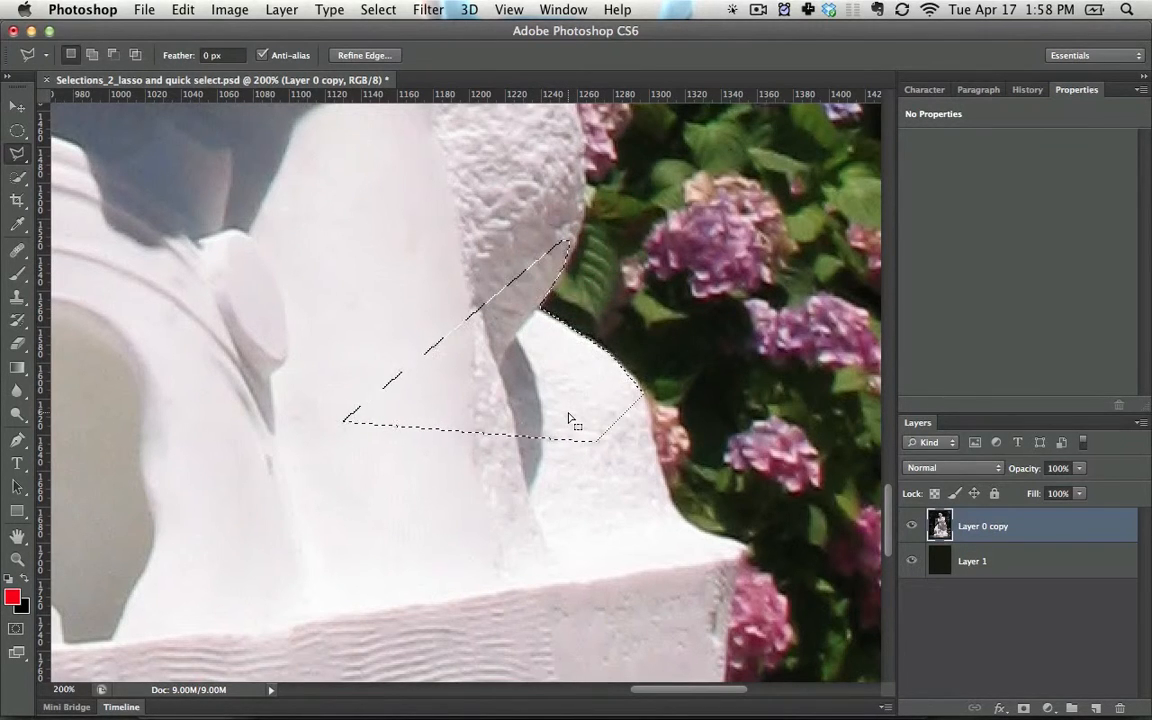
Trace an additional polygonal area from the drapery down the curved base edge toward the pedestal corner, including a stray point on the flowers.
key(shift)
shift+click(477, 523)
click(541, 405)
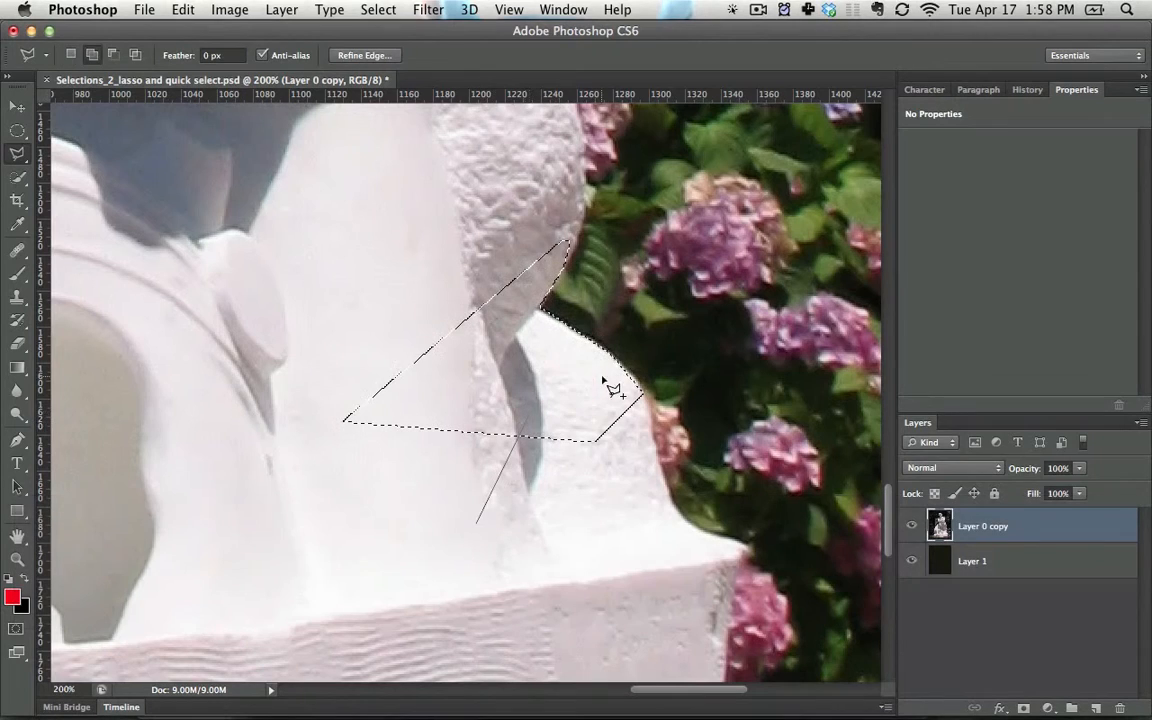
click(603, 376)
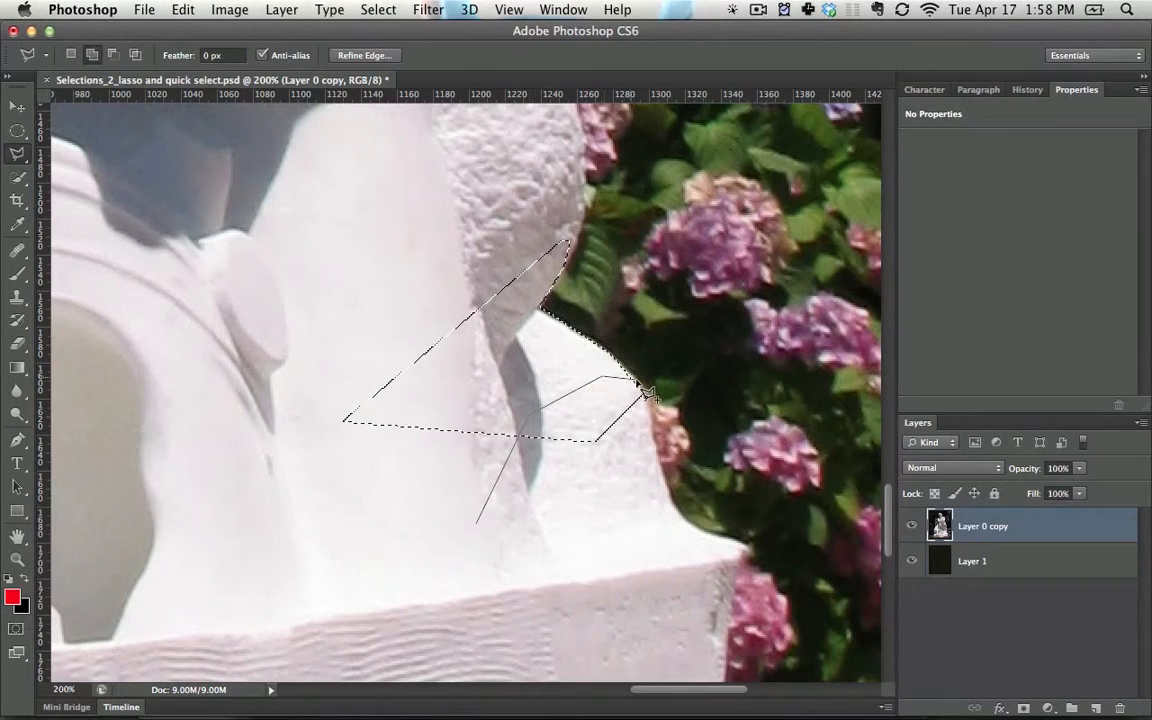
click(662, 477)
click(752, 440)
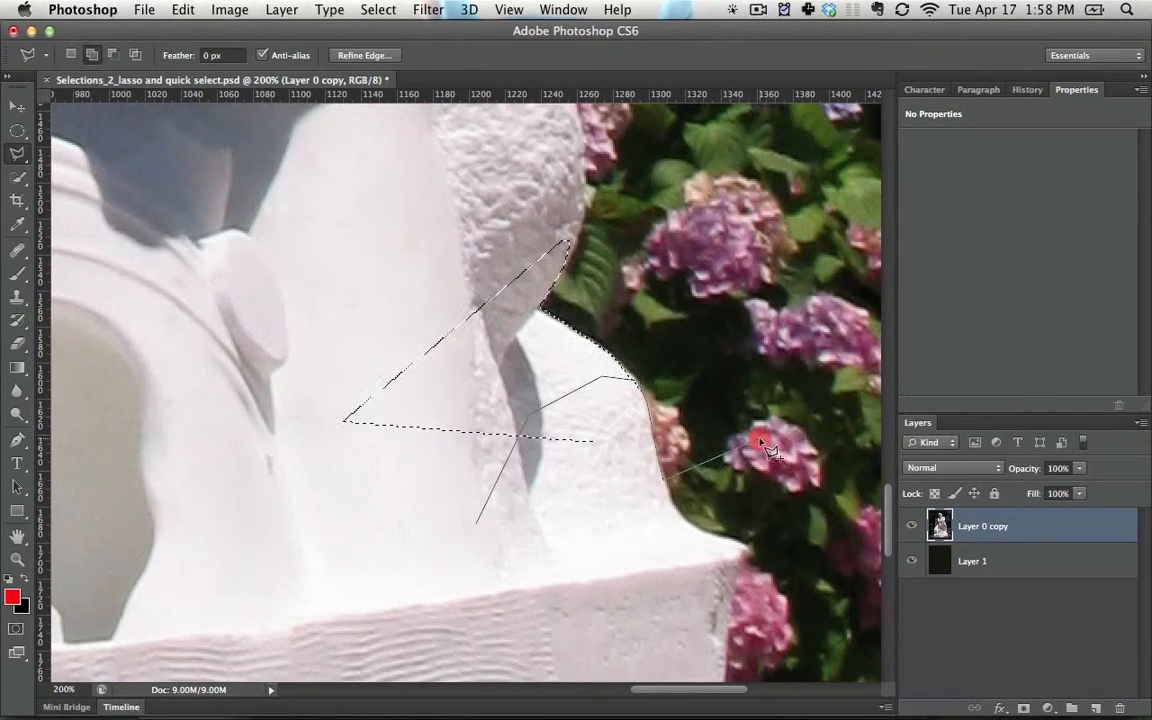
click(695, 522)
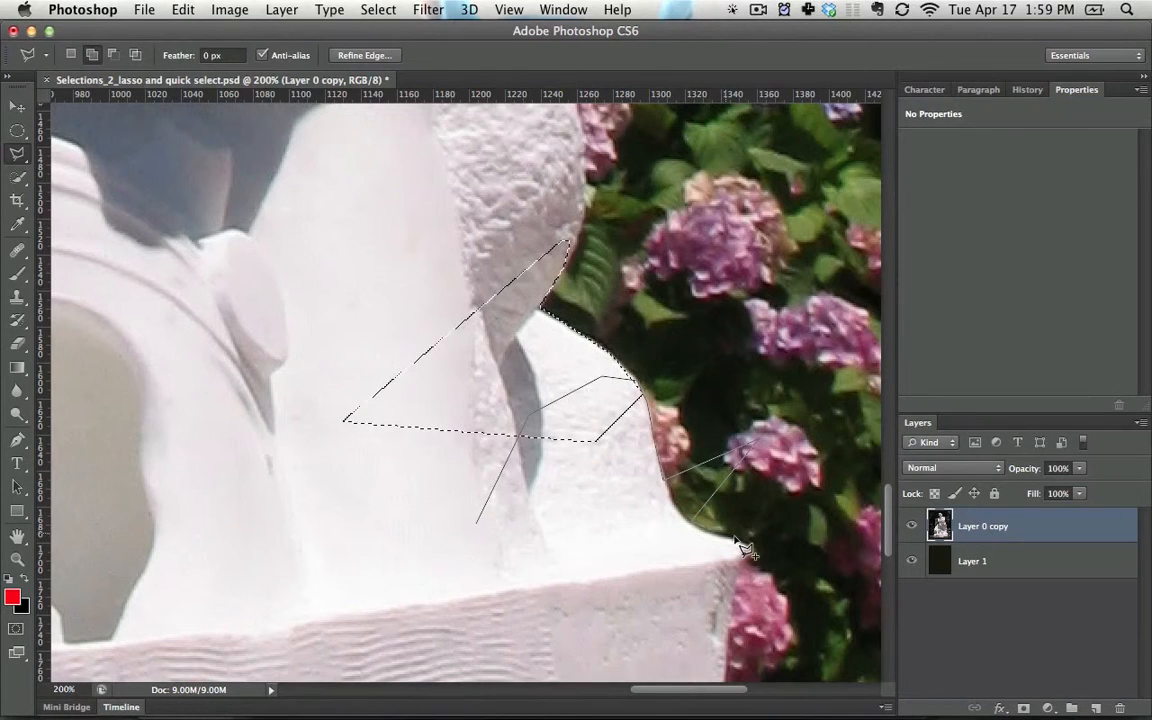
click(741, 538)
Remove the misplaced outline points, retrace the curved base edge, and close the polygon to add it to the selection.
key(BackSpace)
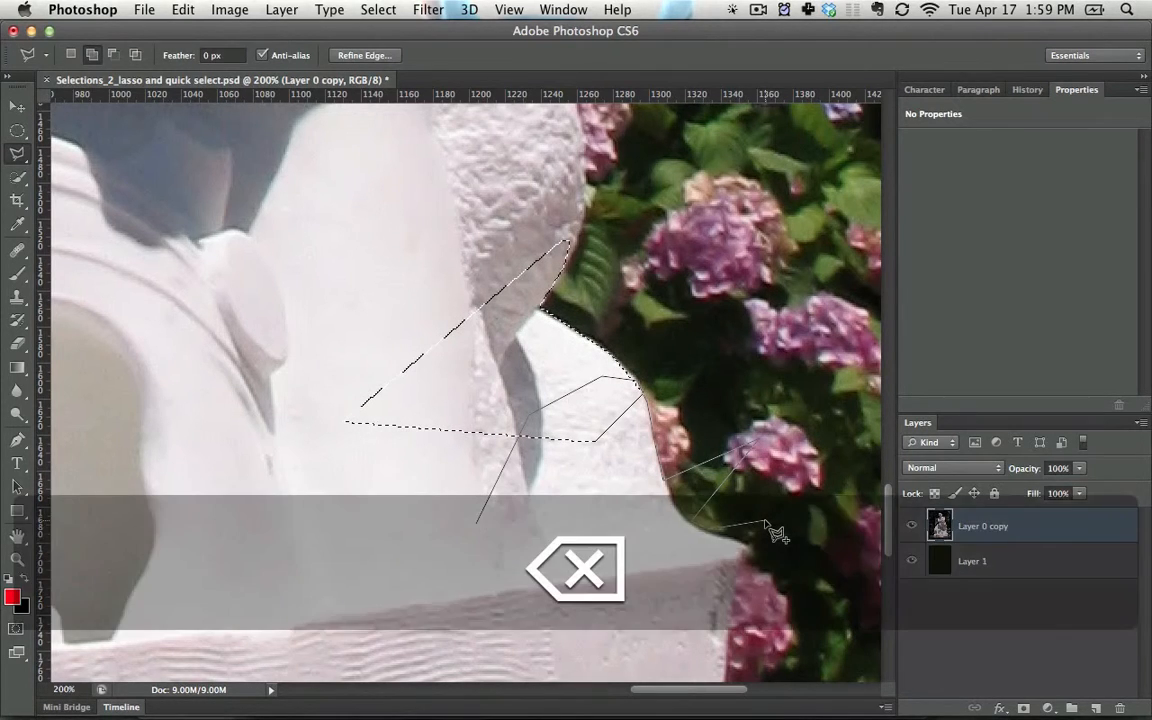
key(BackSpace)
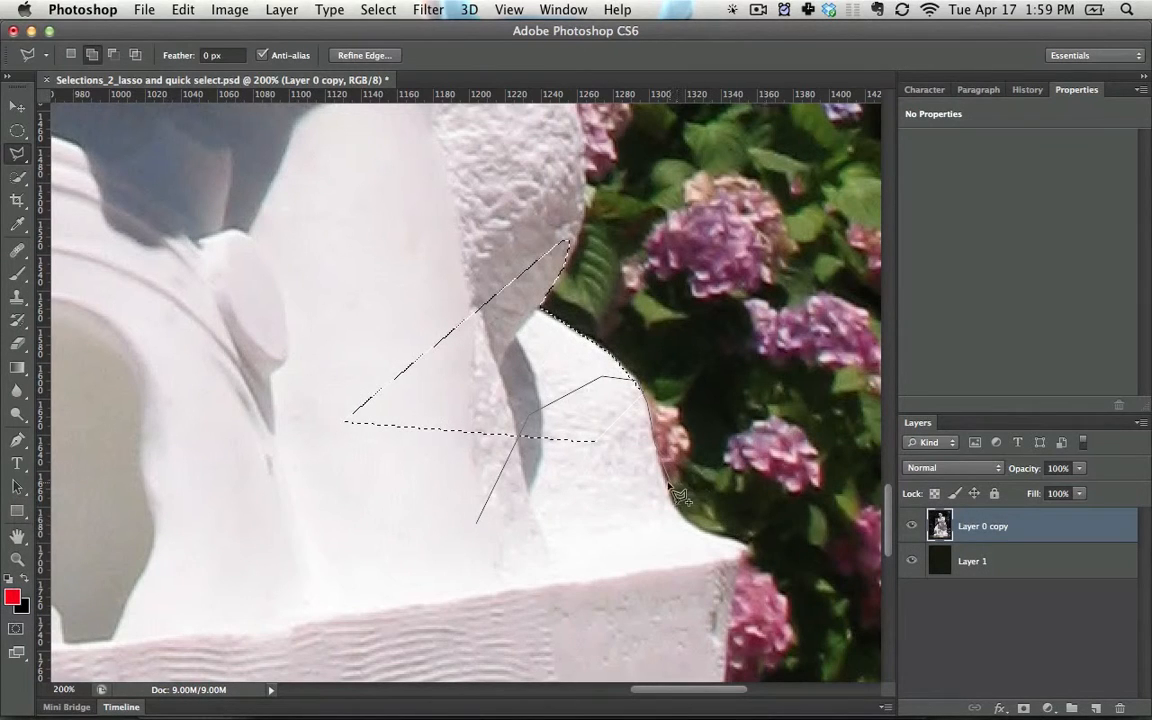
click(681, 514)
click(706, 530)
key(BackSpace)
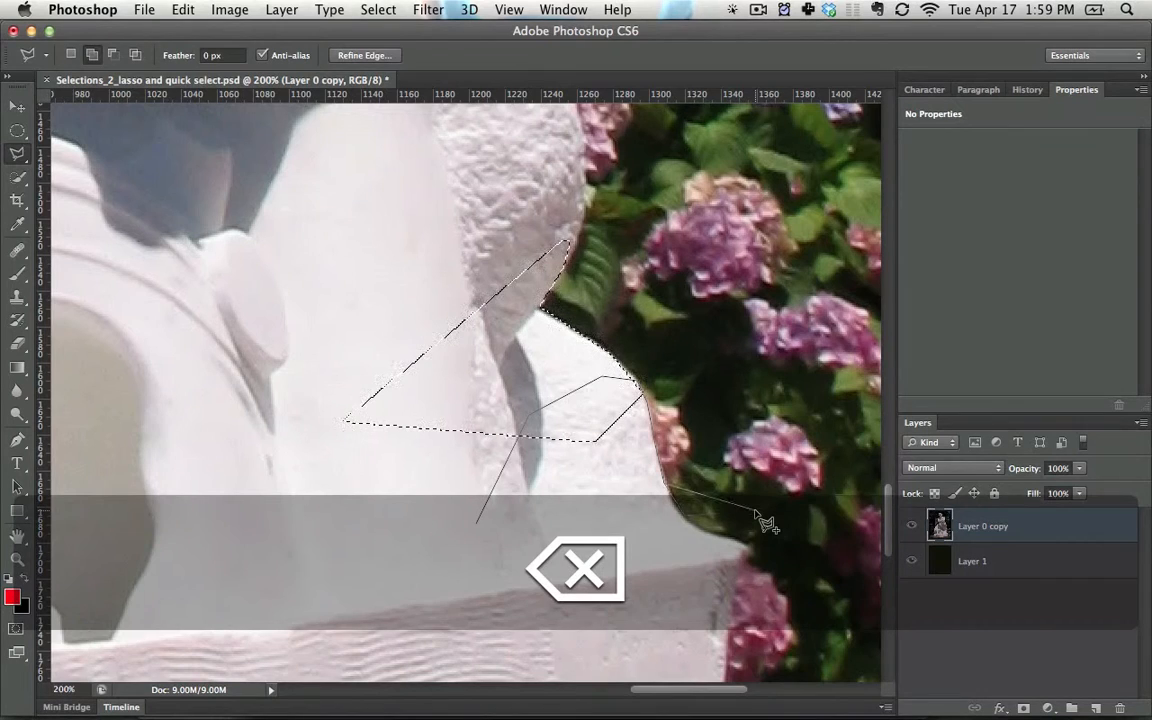
double_click(643, 562)
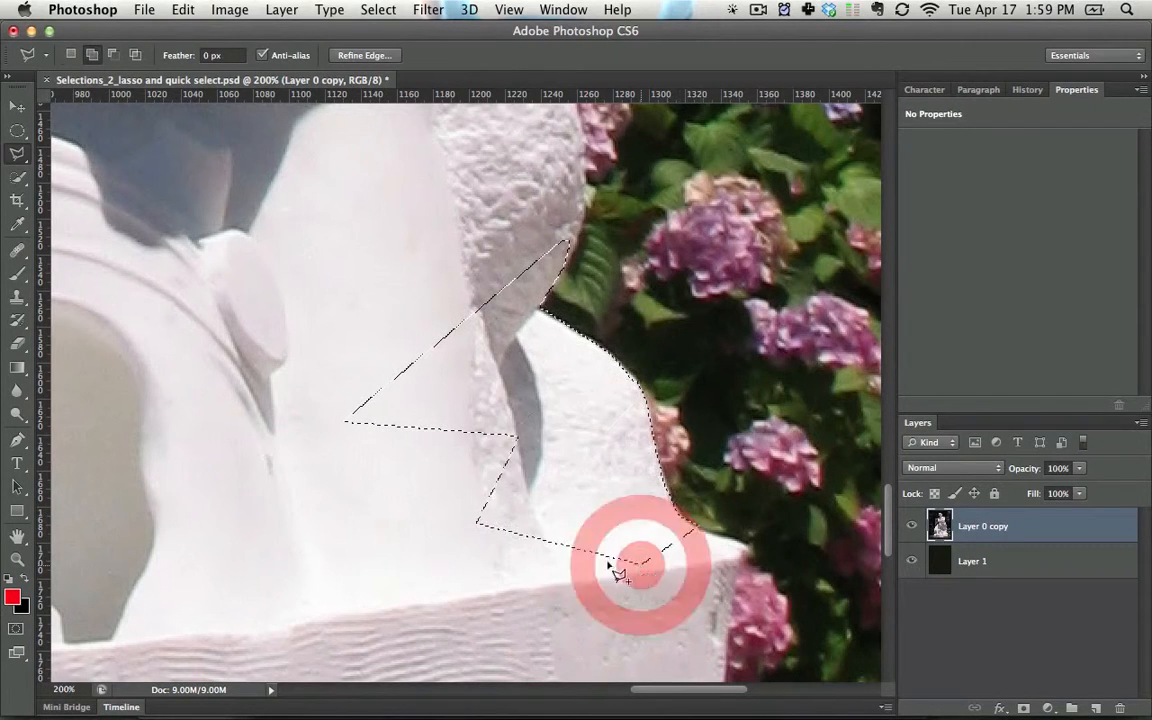
Select the pedestal corner, curved base and lower part of the rock with the Magnetic Lasso, following their outer edge.
click(17, 157)
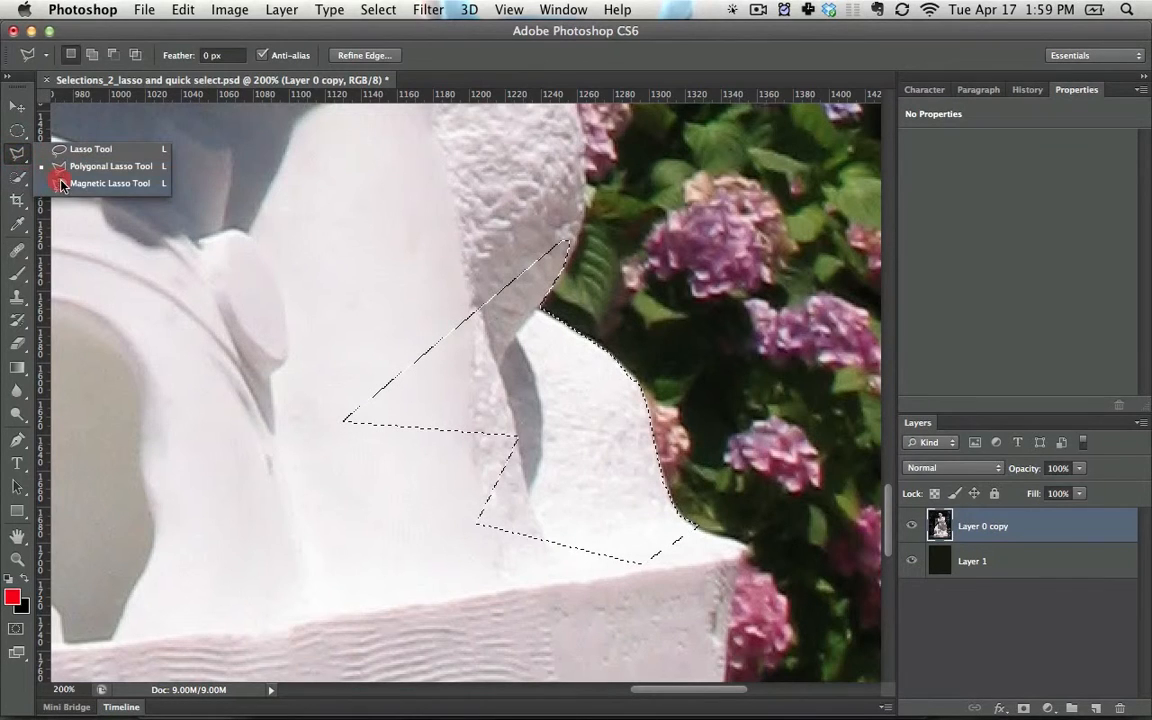
click(61, 183)
key(space)
drag(571, 483, 398, 242)
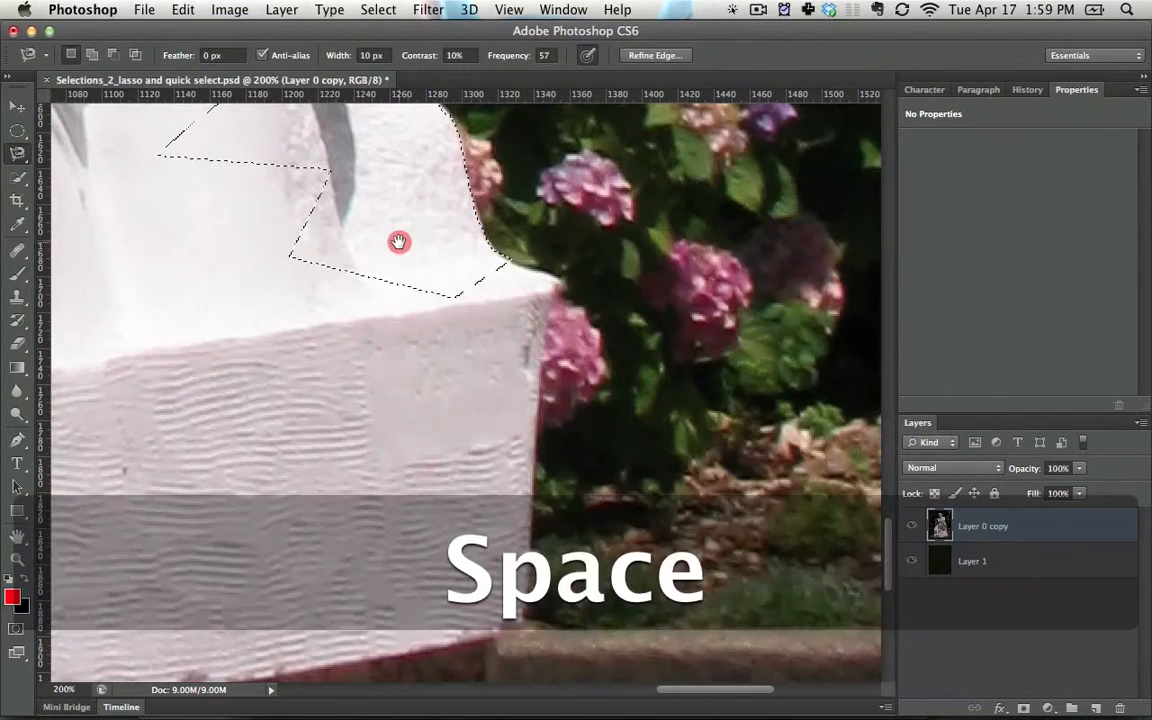
click(201, 382)
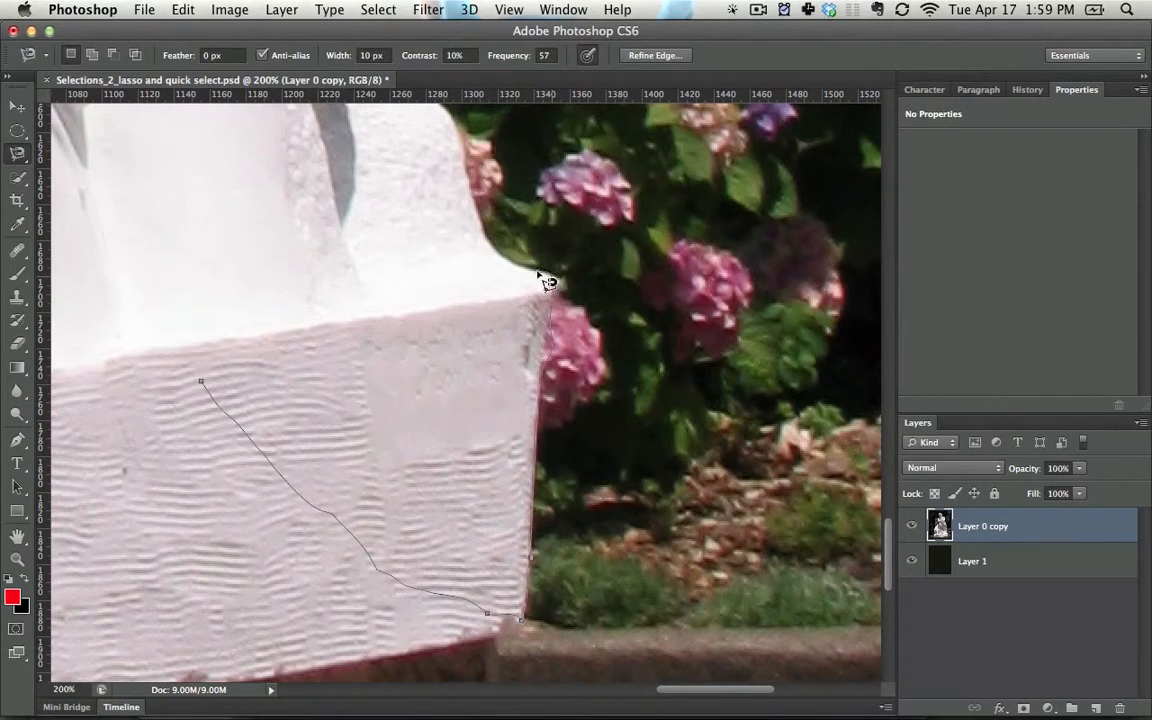
key(space)
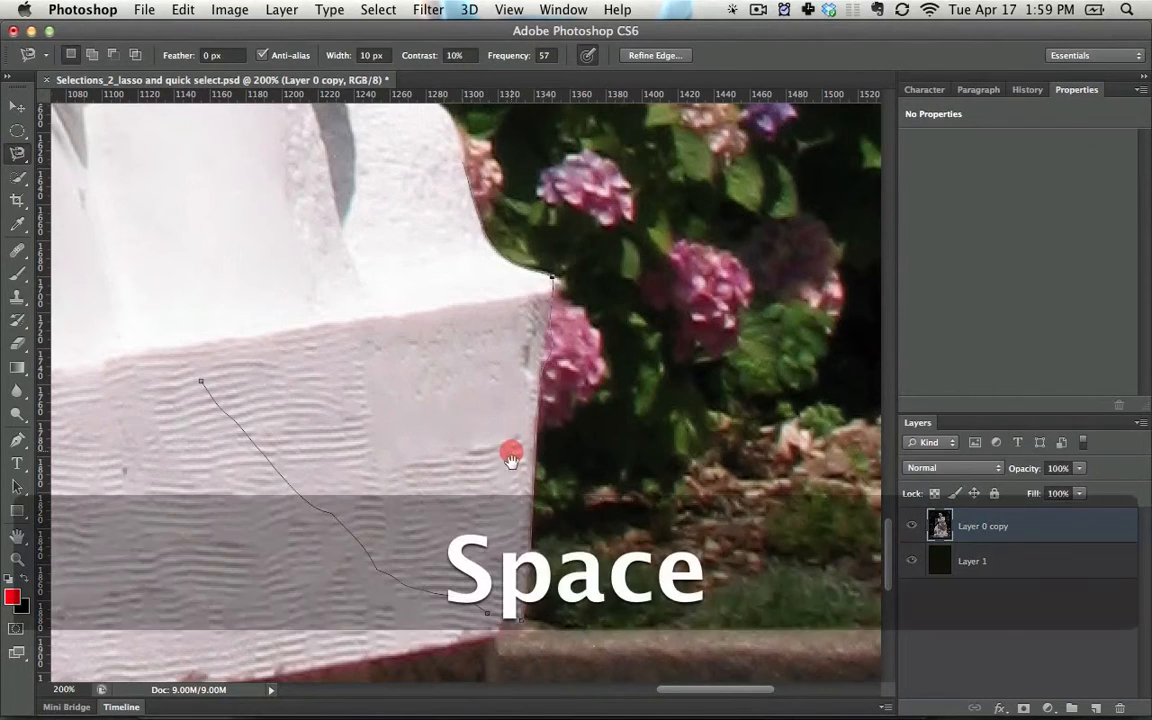
drag(470, 172, 515, 458)
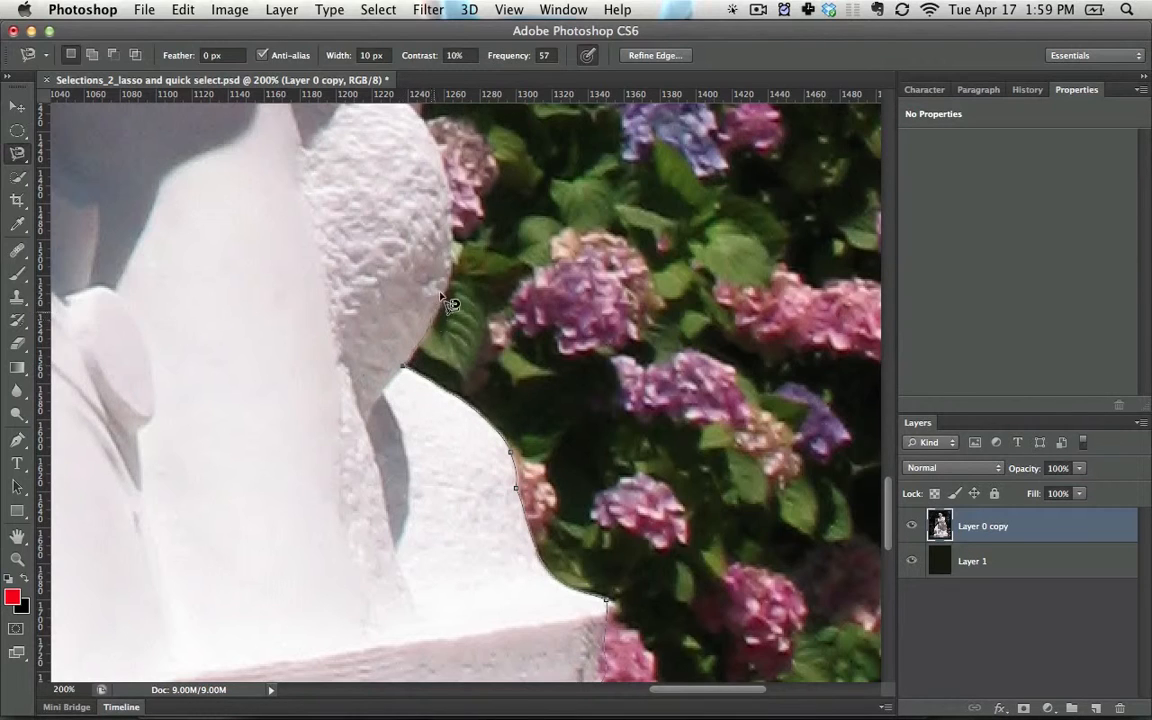
click(192, 412)
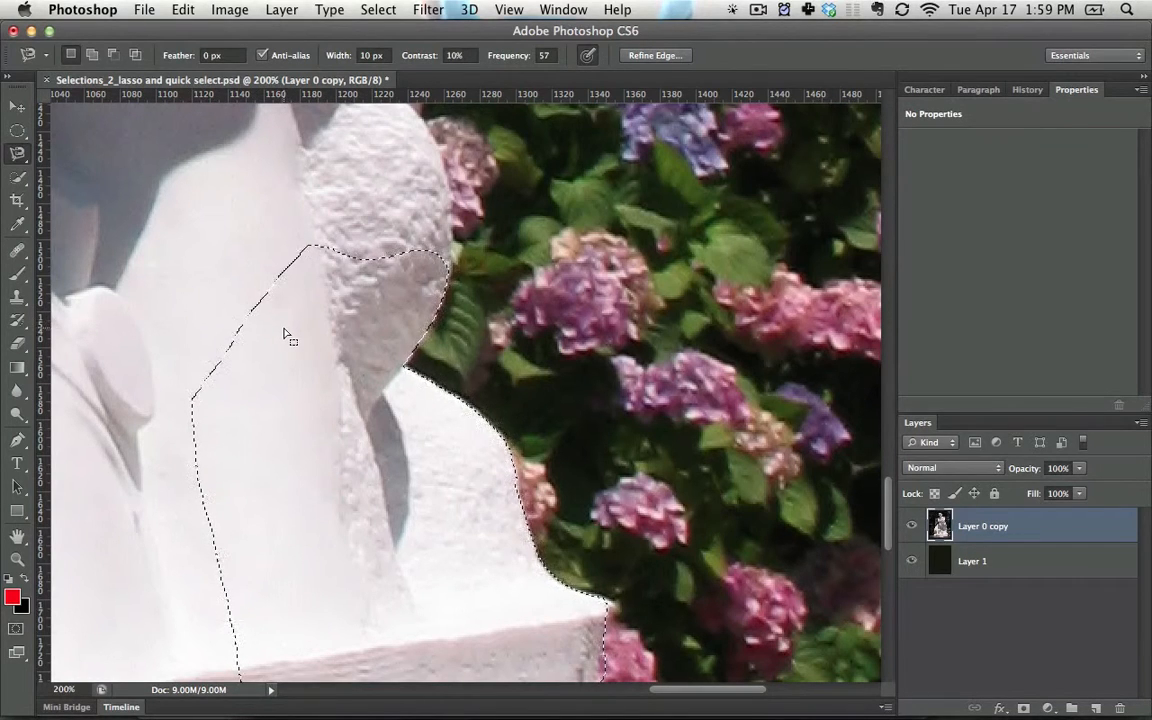
Add an area spanning the drapery and the middle of the rounded rock to the selection with the Magnetic Lasso.
key(shift)
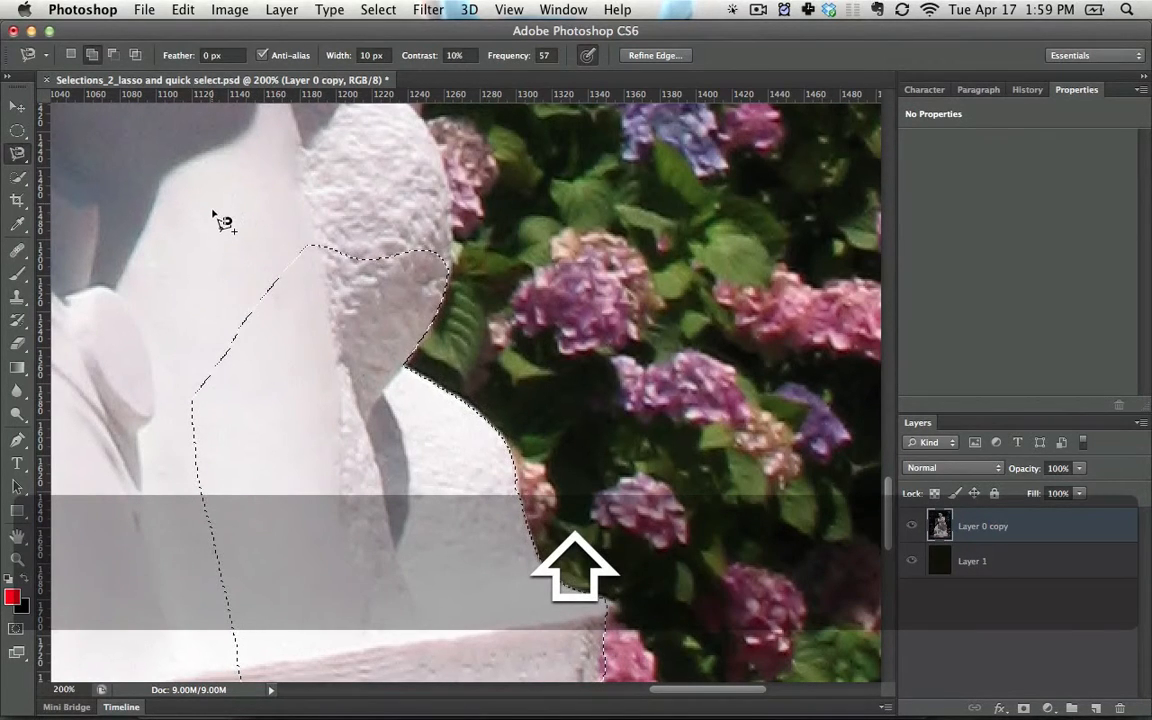
click(213, 213)
click(252, 318)
click(384, 176)
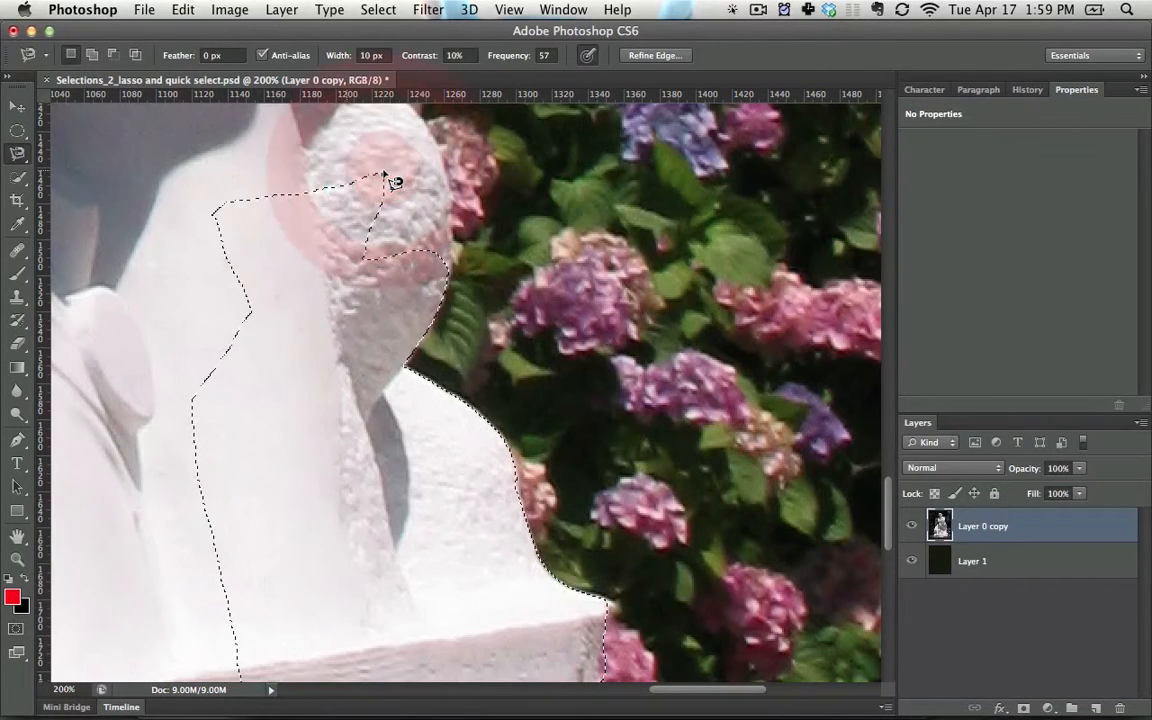
Add the rounded rock's upper part to the selection with a Magnetic Lasso path along its edge beside the flowers.
alt+click(193, 157)
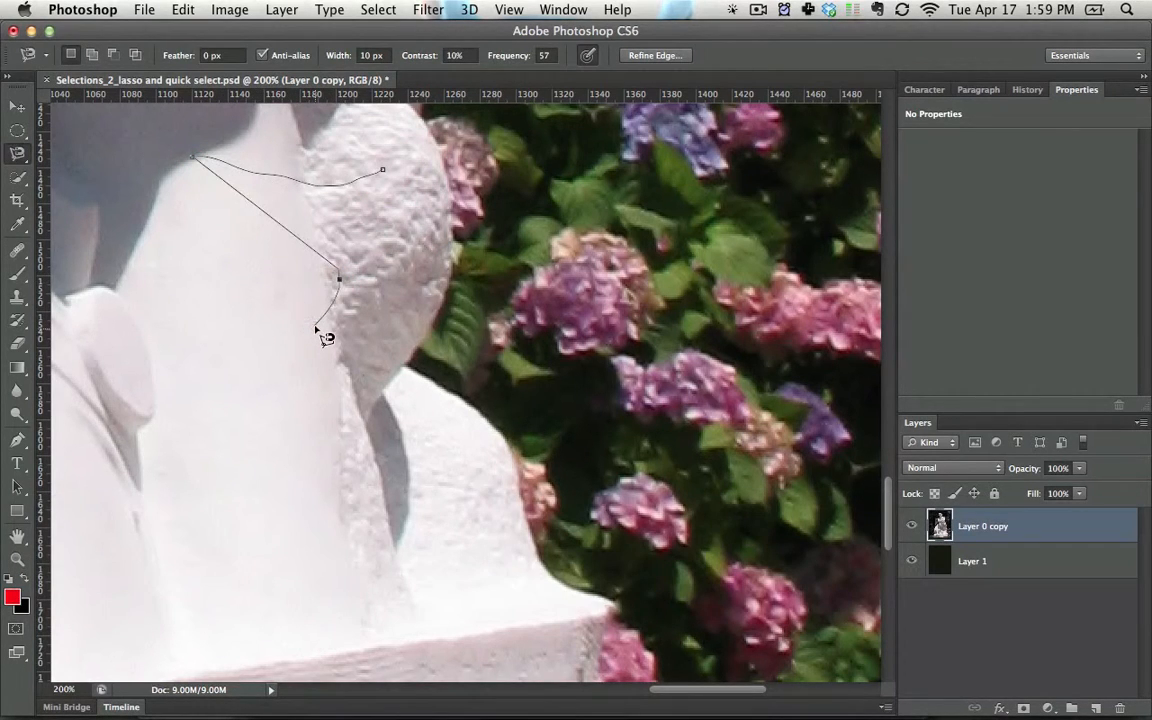
key(Return)
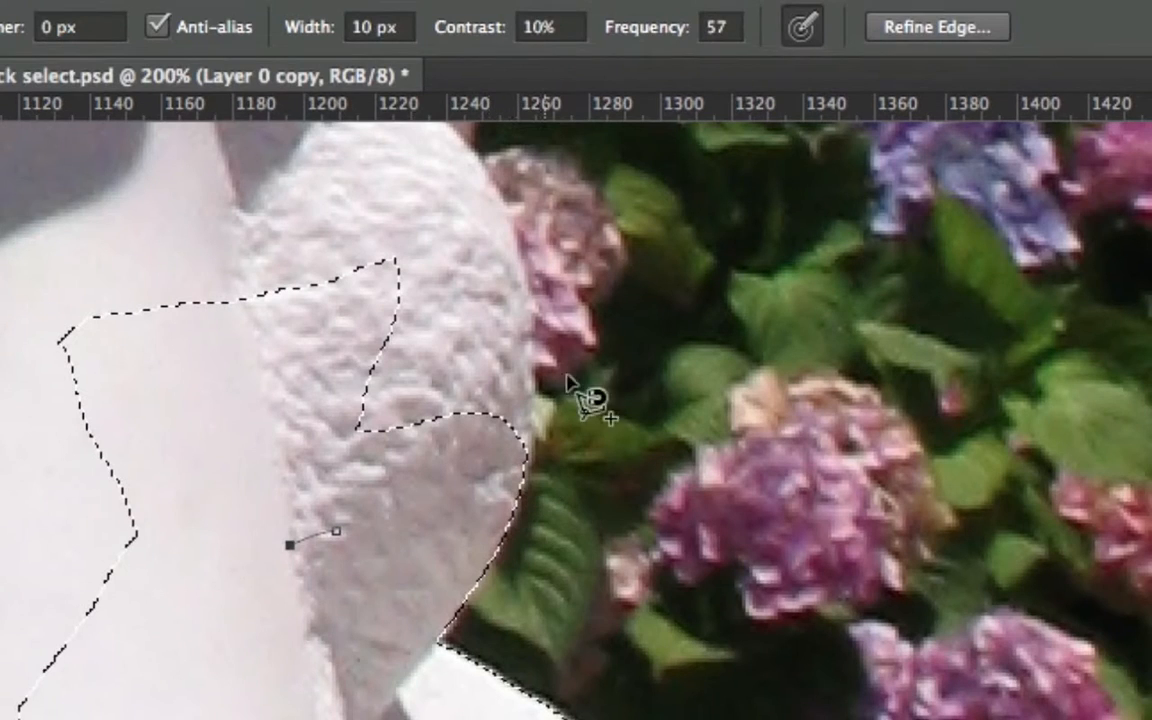
click(451, 616)
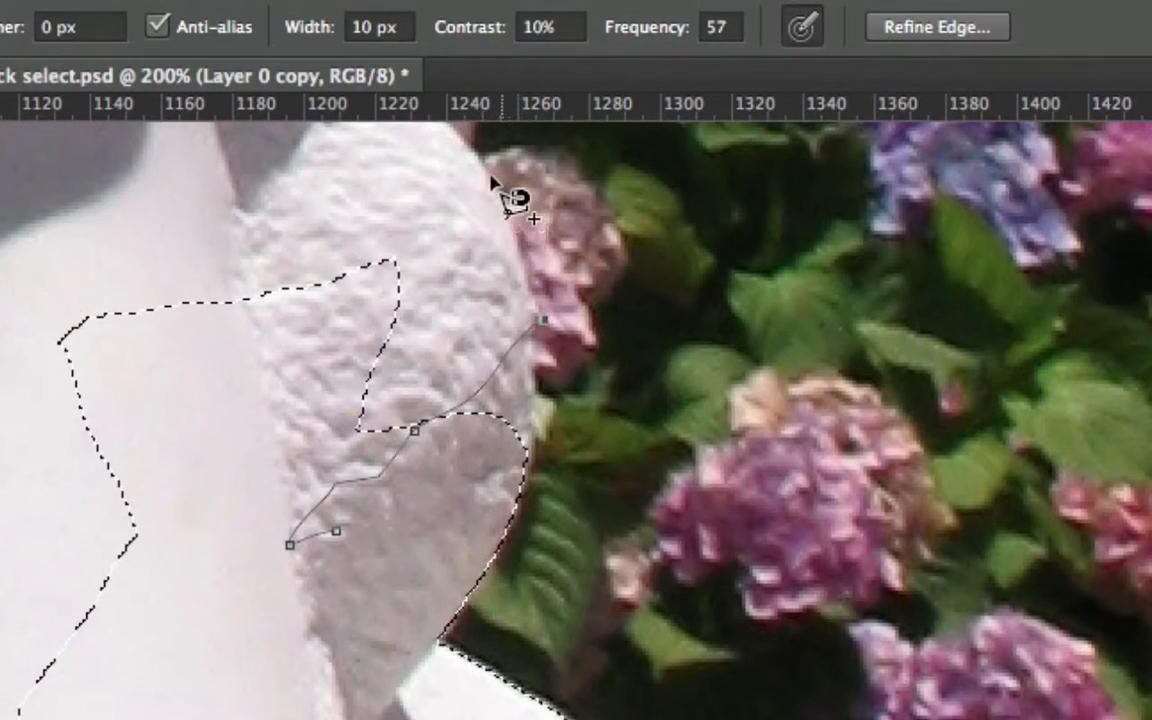
click(270, 226)
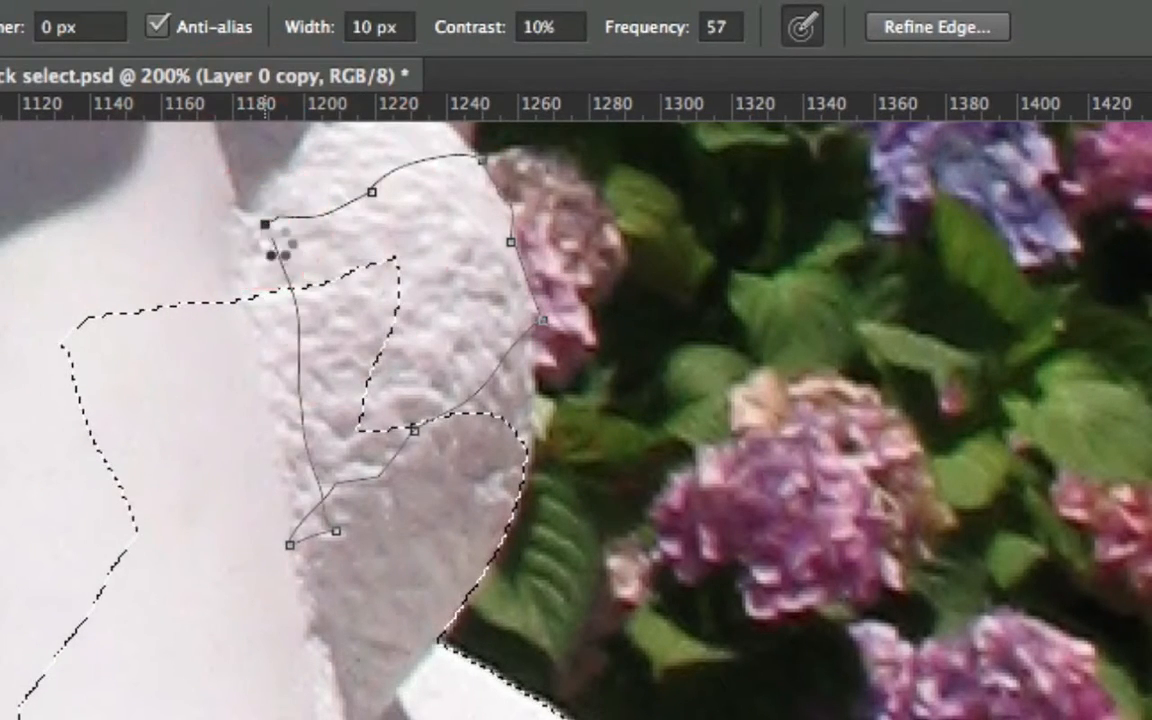
Close the rock's outline into the selection and add the missed notch along its outer edge with the Magnetic Lasso.
double_click(270, 231)
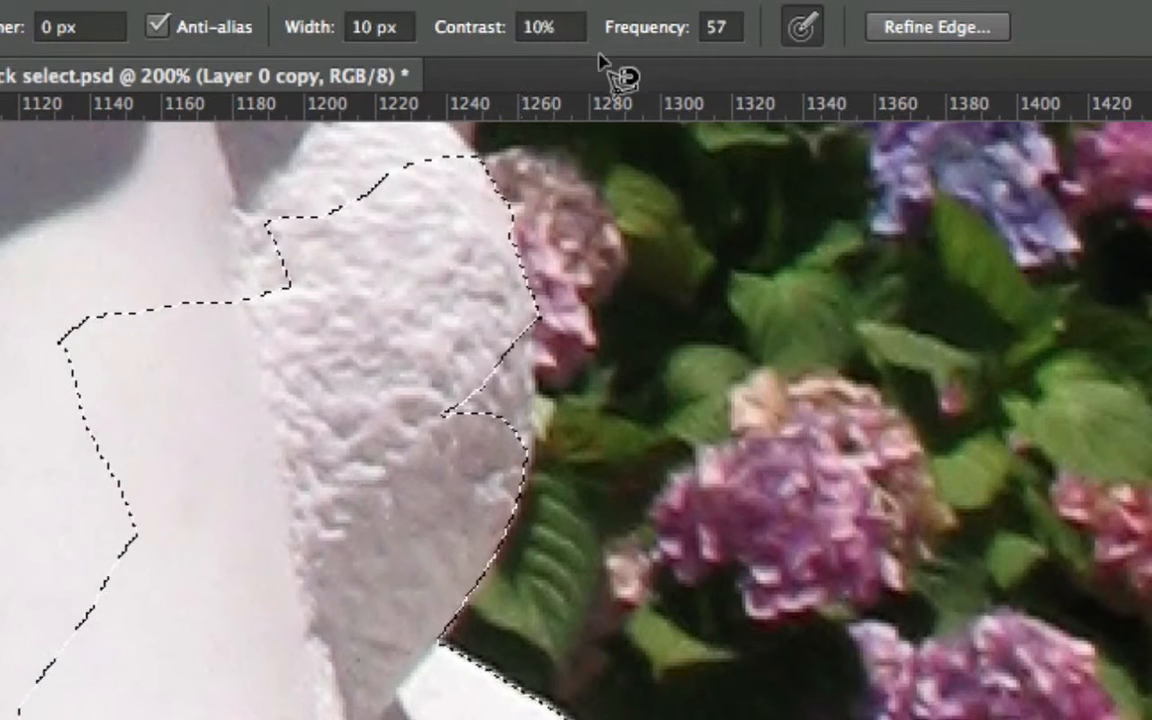
scroll(527, 338, up, 5)
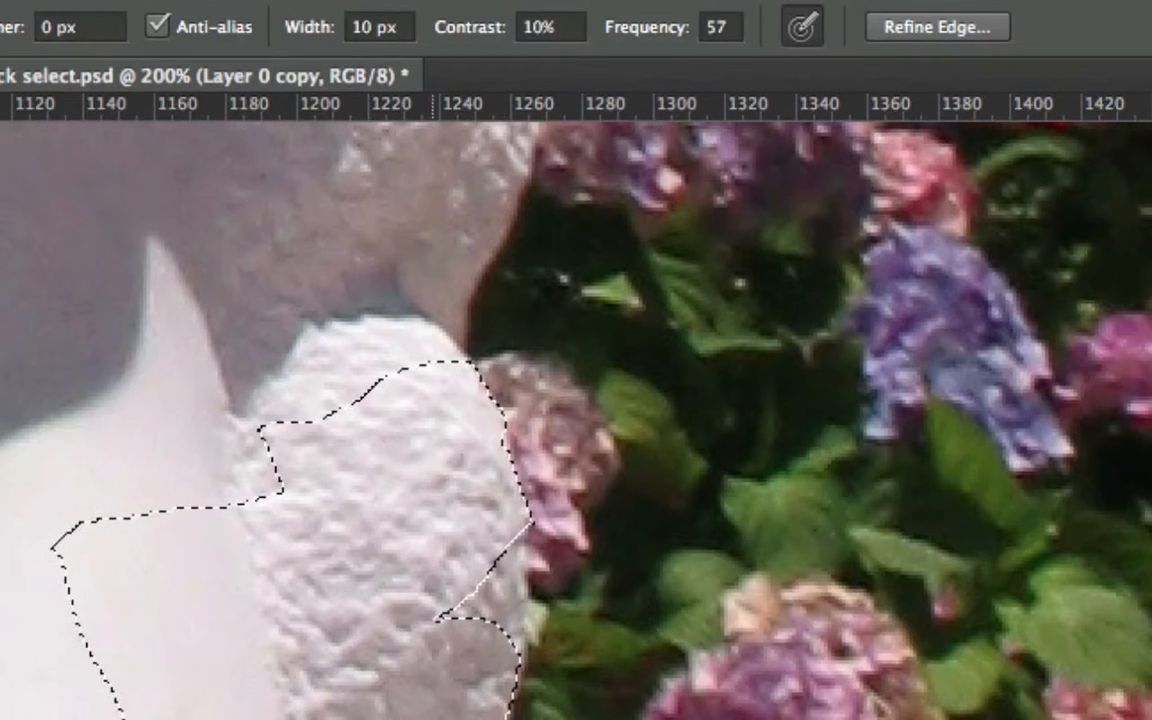
click(528, 655)
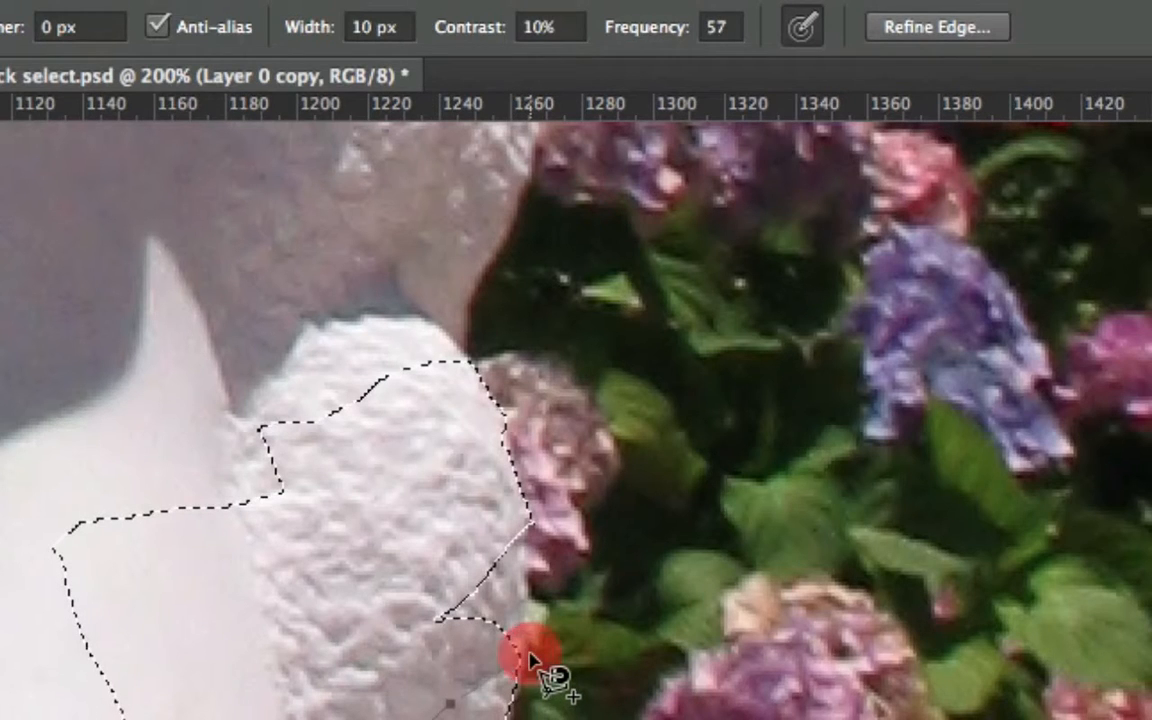
click(522, 510)
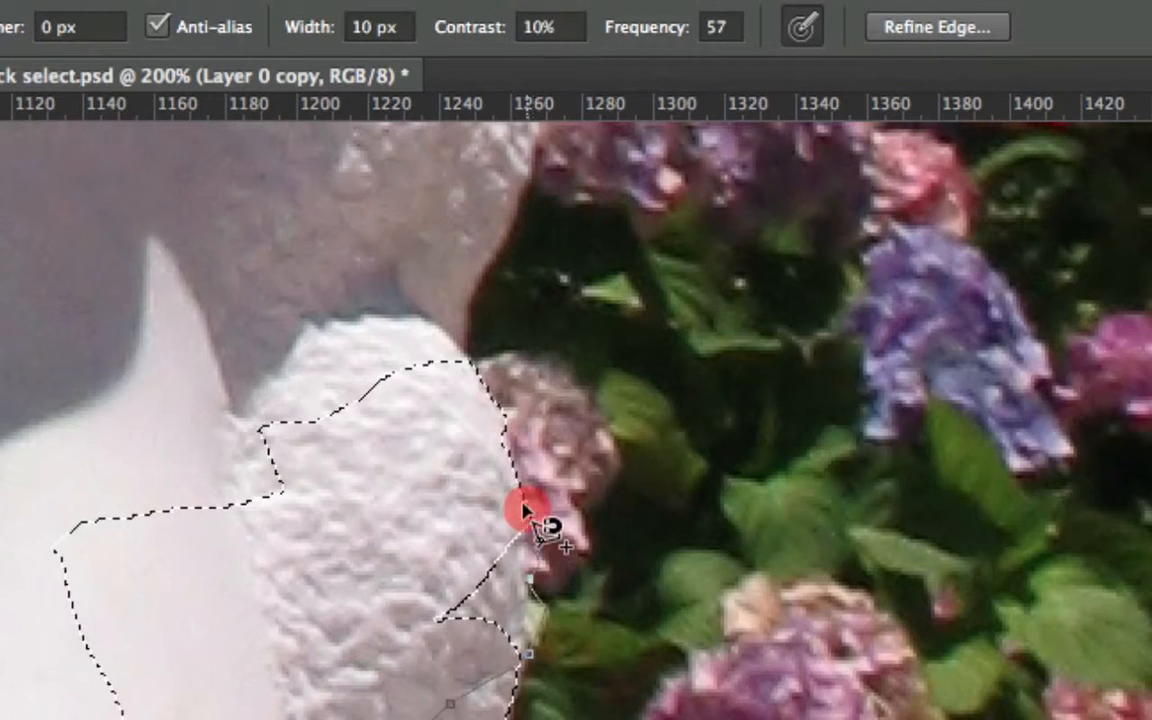
double_click(415, 450)
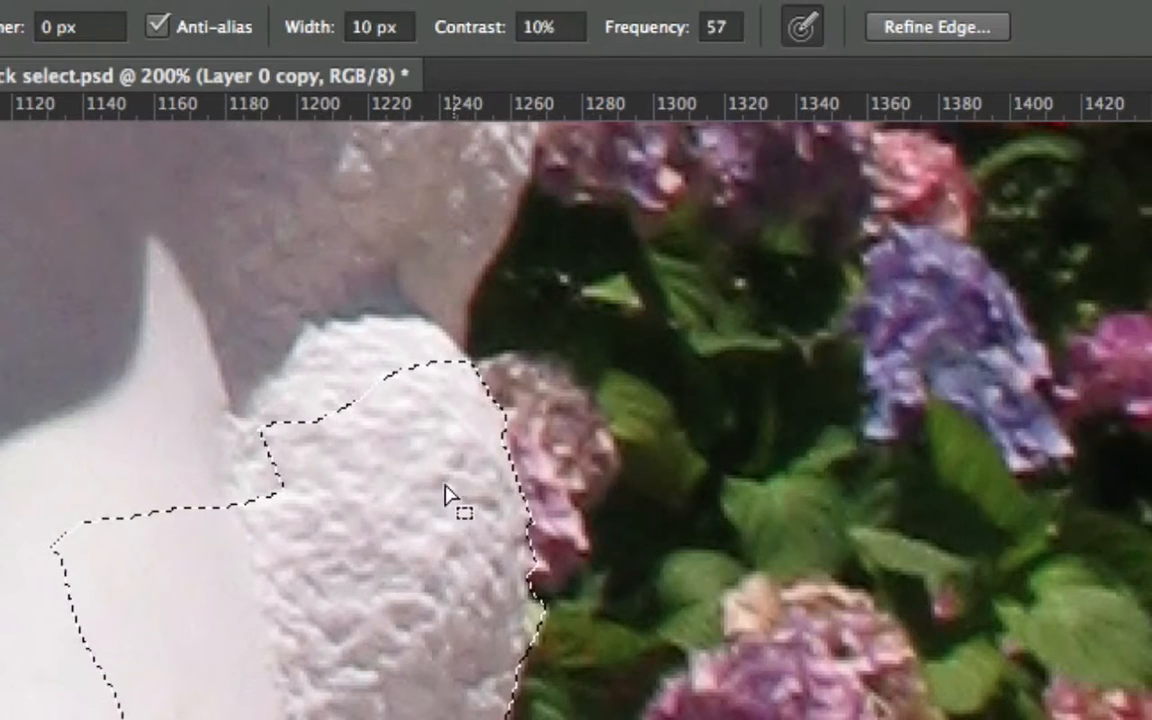
Add the rock's top and the stone above it with the Magnetic Lasso, using straight polygonal segments along the edge beside the purple flowers.
drag(455, 661, 468, 719)
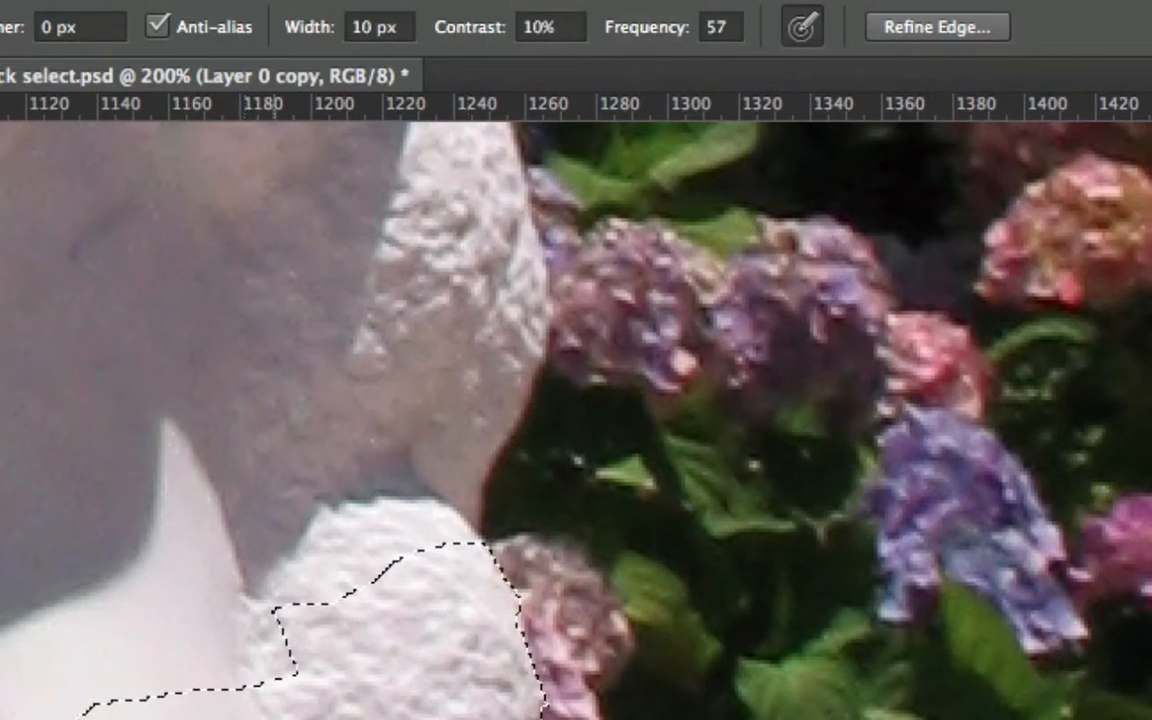
click(186, 719)
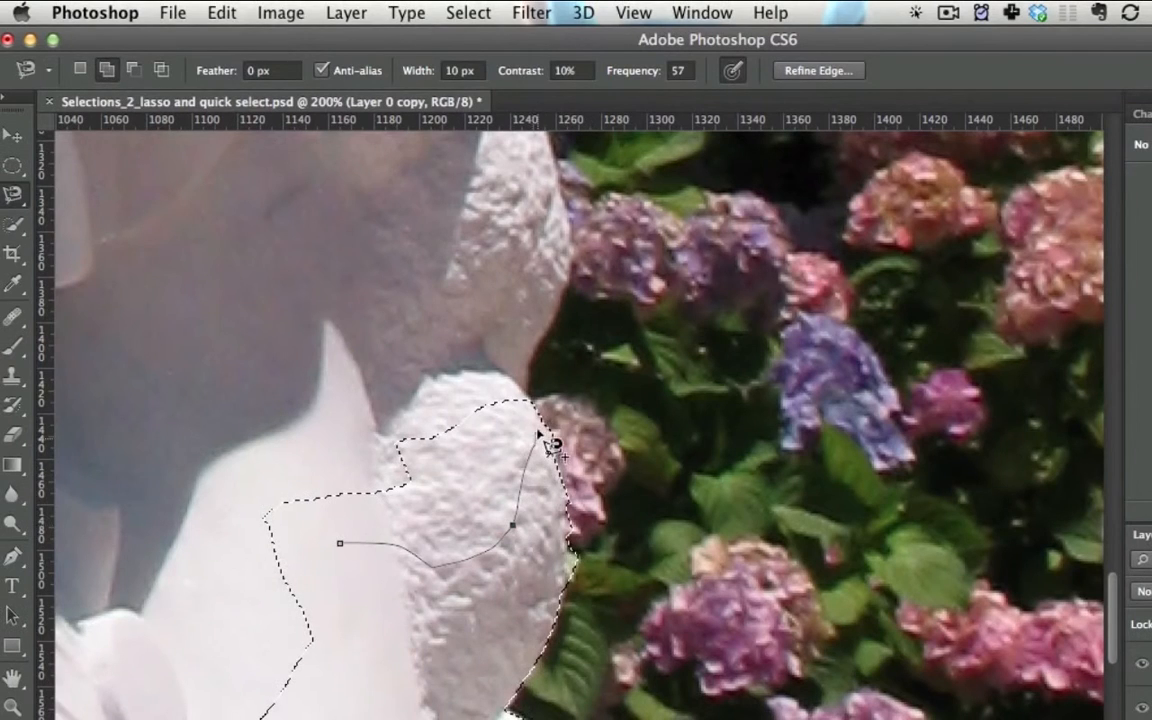
click(530, 385)
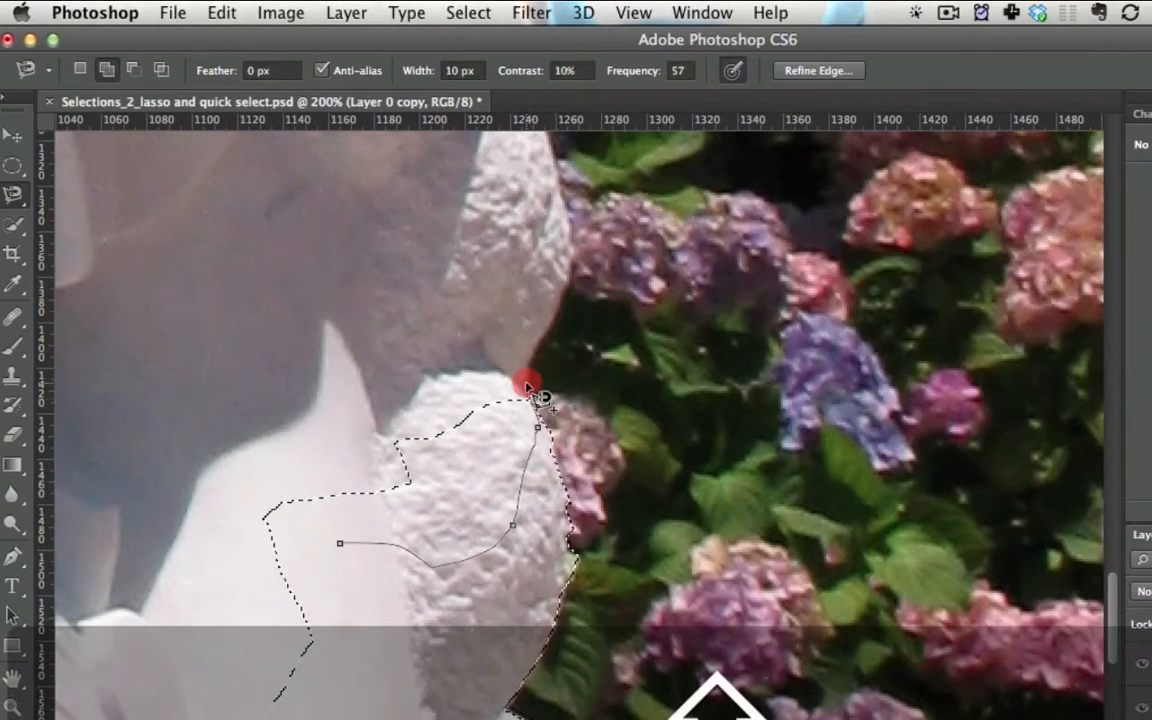
click(534, 362)
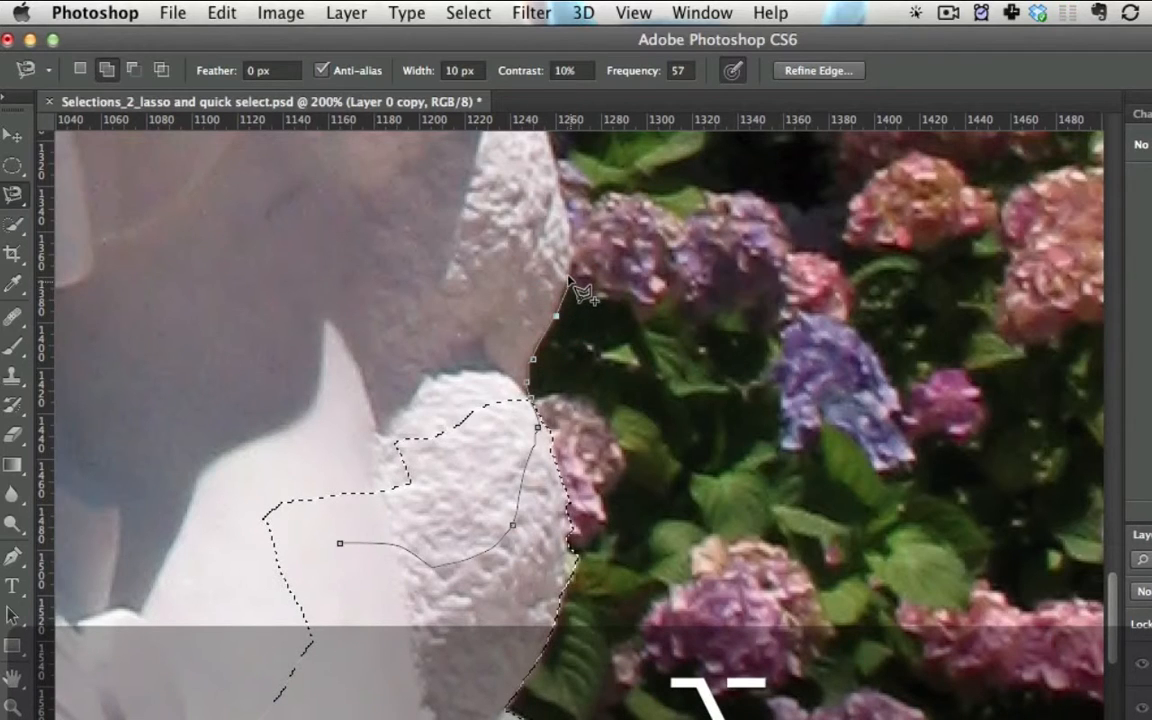
click(574, 245)
click(570, 226)
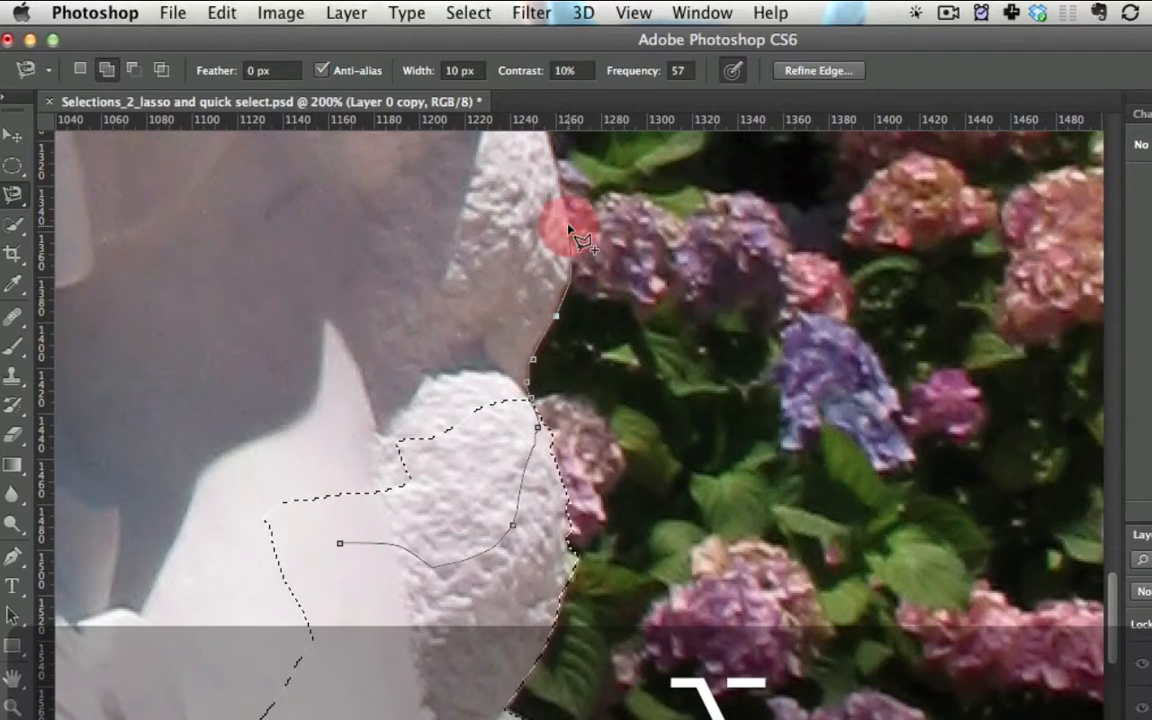
click(559, 160)
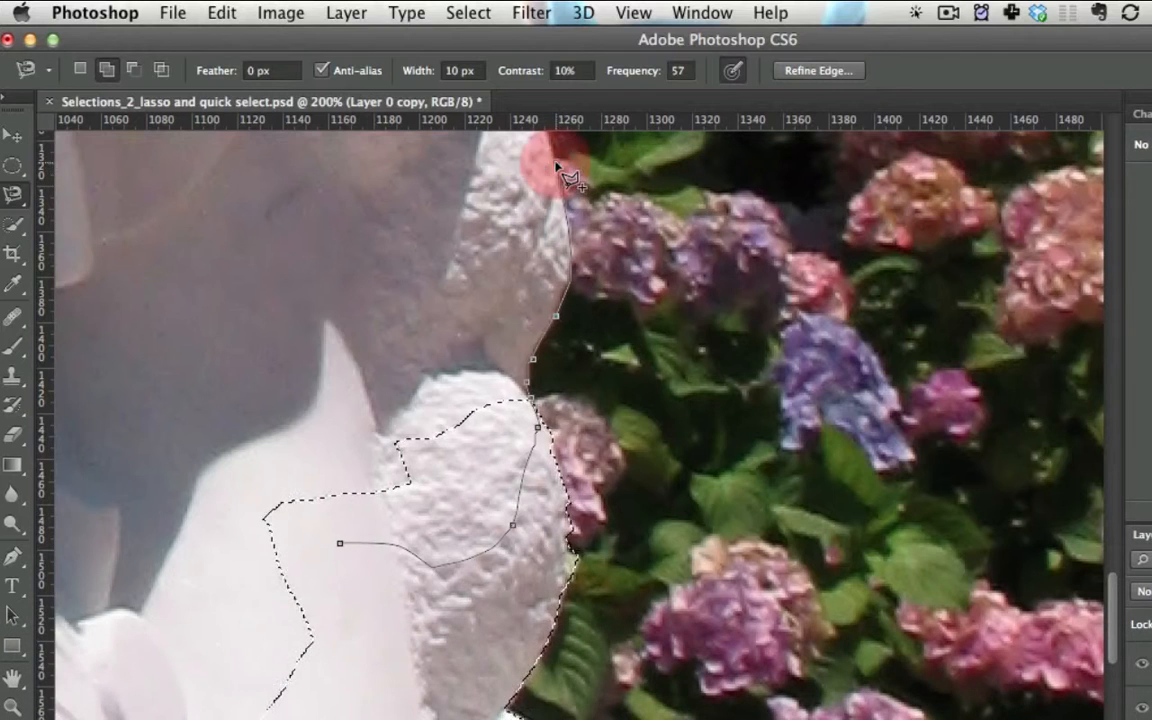
click(532, 150)
double_click(373, 239)
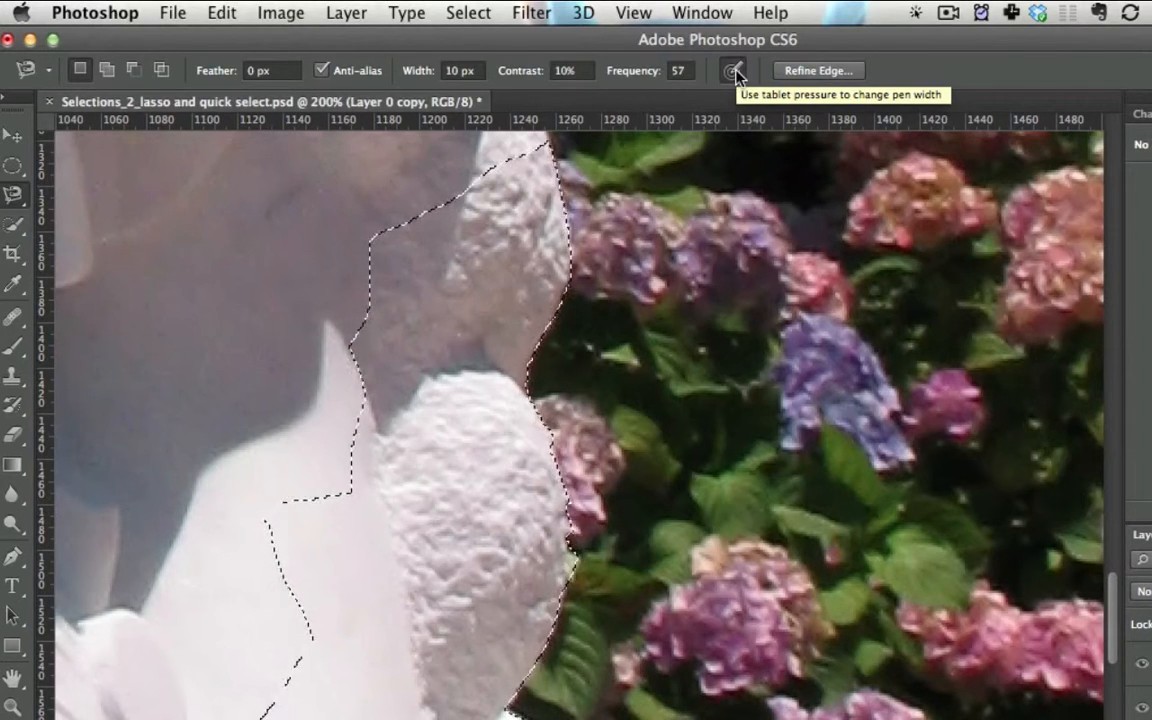
Hide the selection edges and zoom out on the statue.
key(super+h)
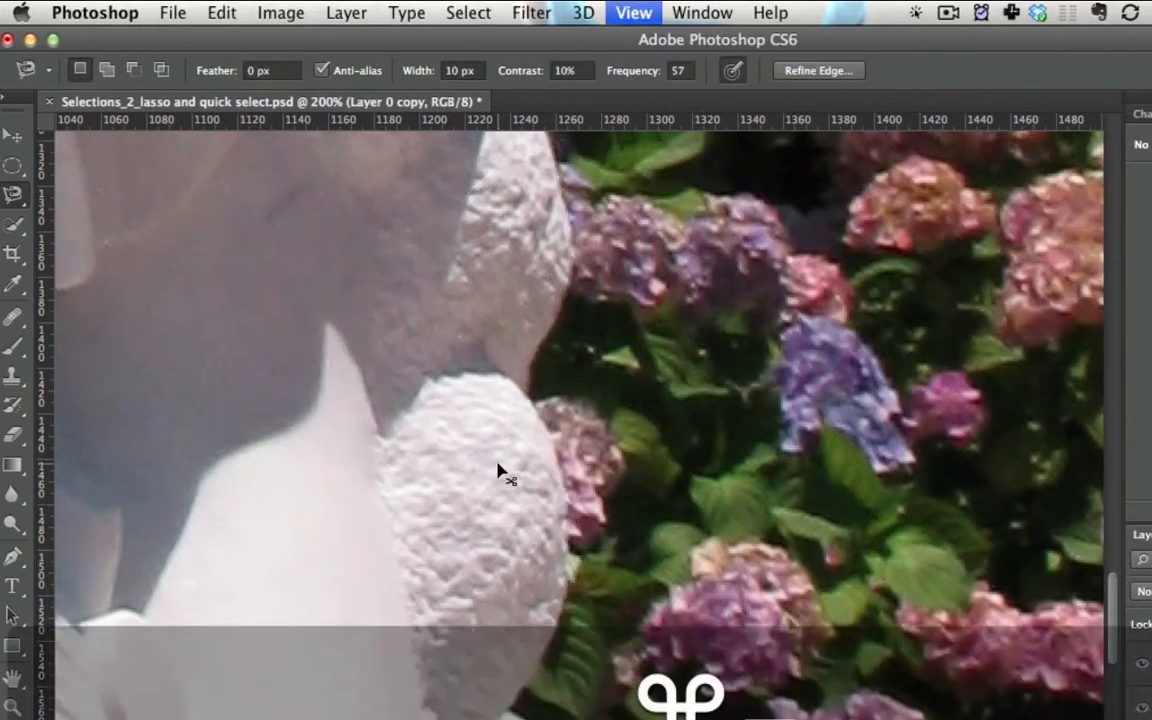
key(super+minus)
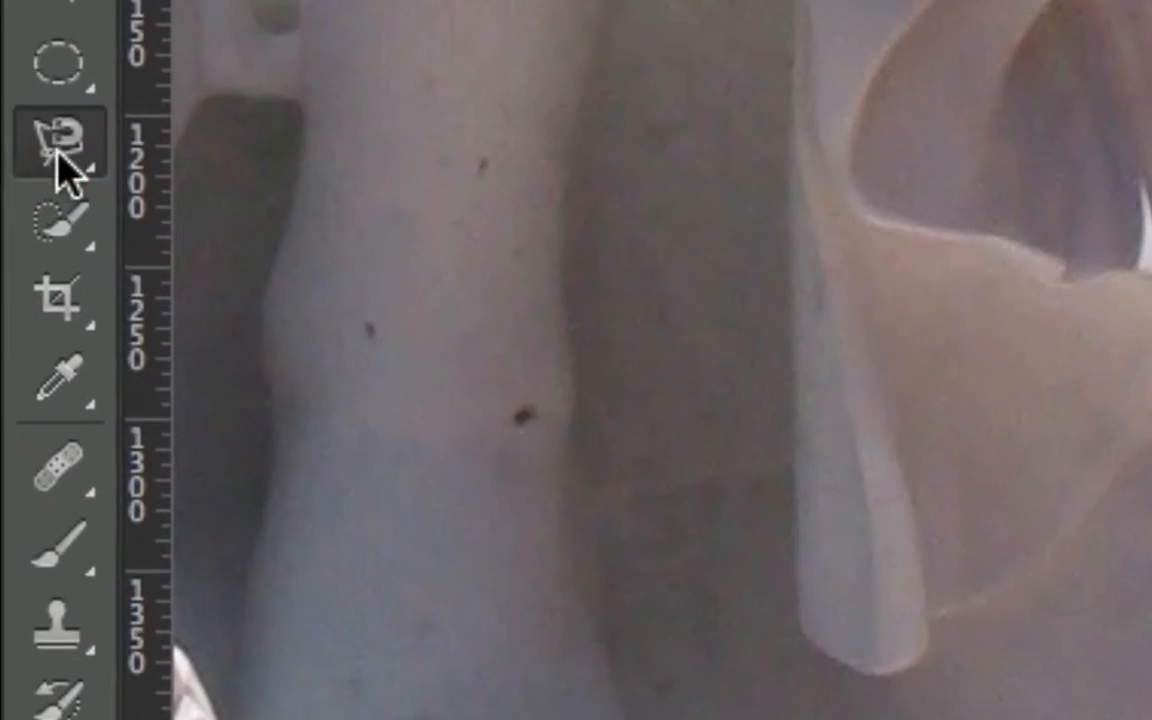
Review the available lasso tool variants and switch to the next open document.
click(16, 198)
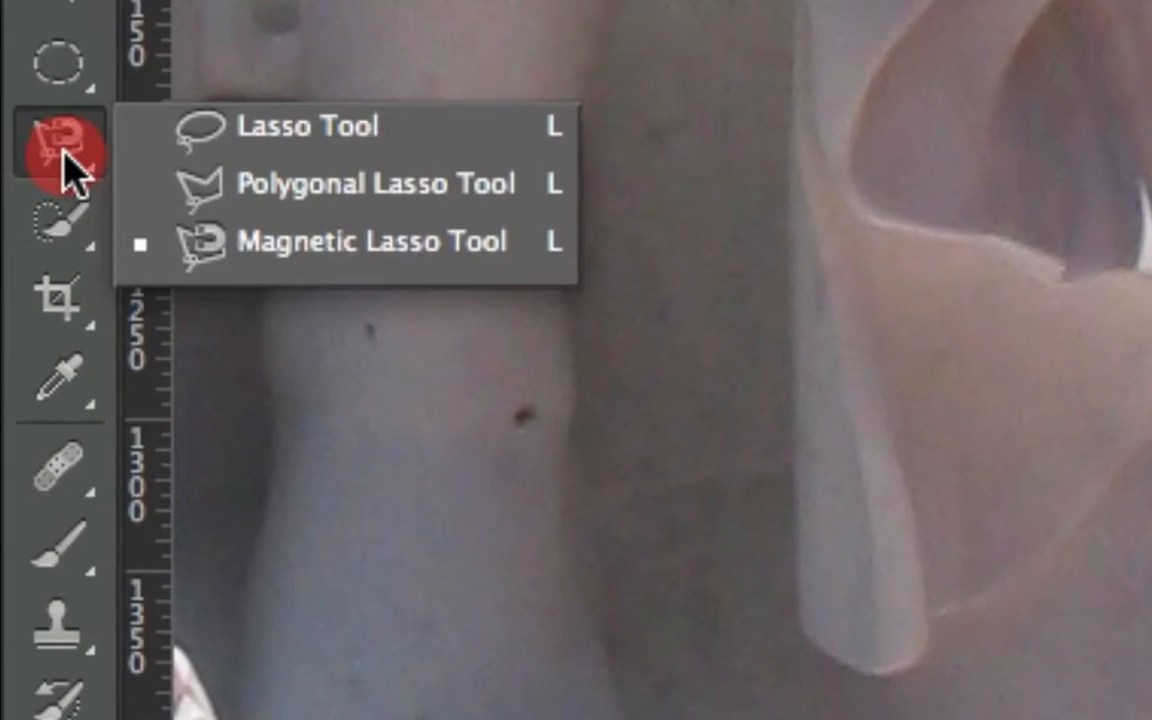
mouse_move(75, 175)
mouse_down()
mouse_move(139, 154)
mouse_move(239, 154)
mouse_move(301, 240)
mouse_move(302, 211)
mouse_move(134, 219)
mouse_move(51, 249)
mouse_up()
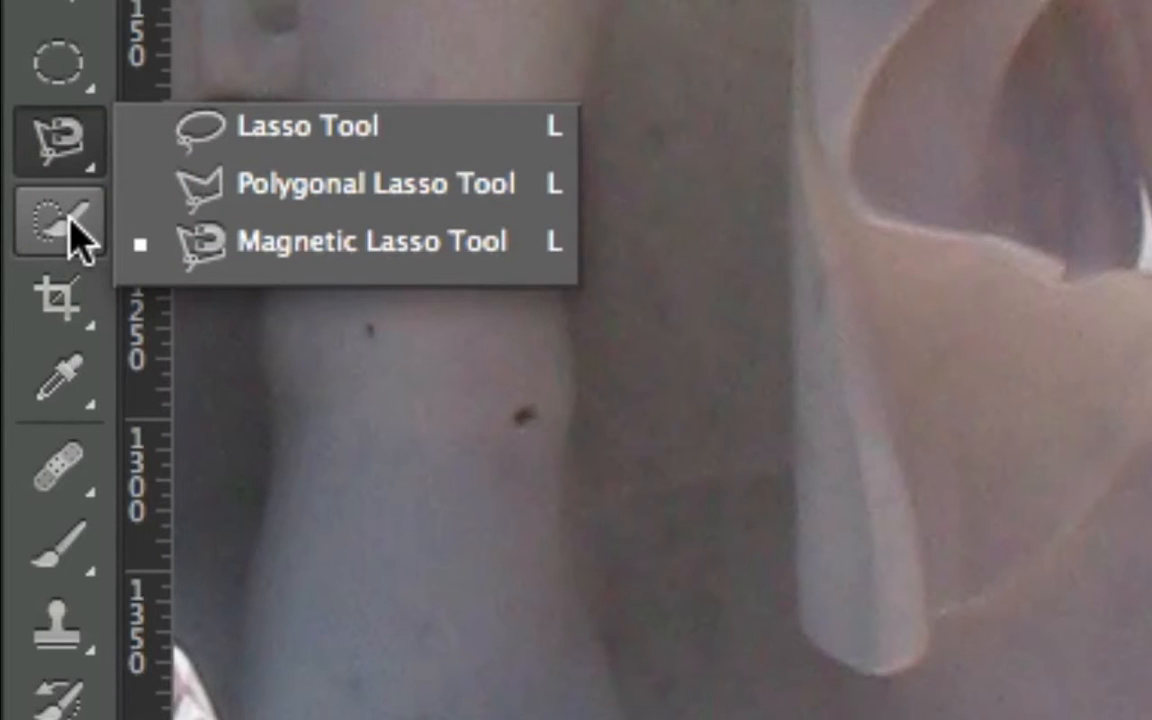
click(41, 141)
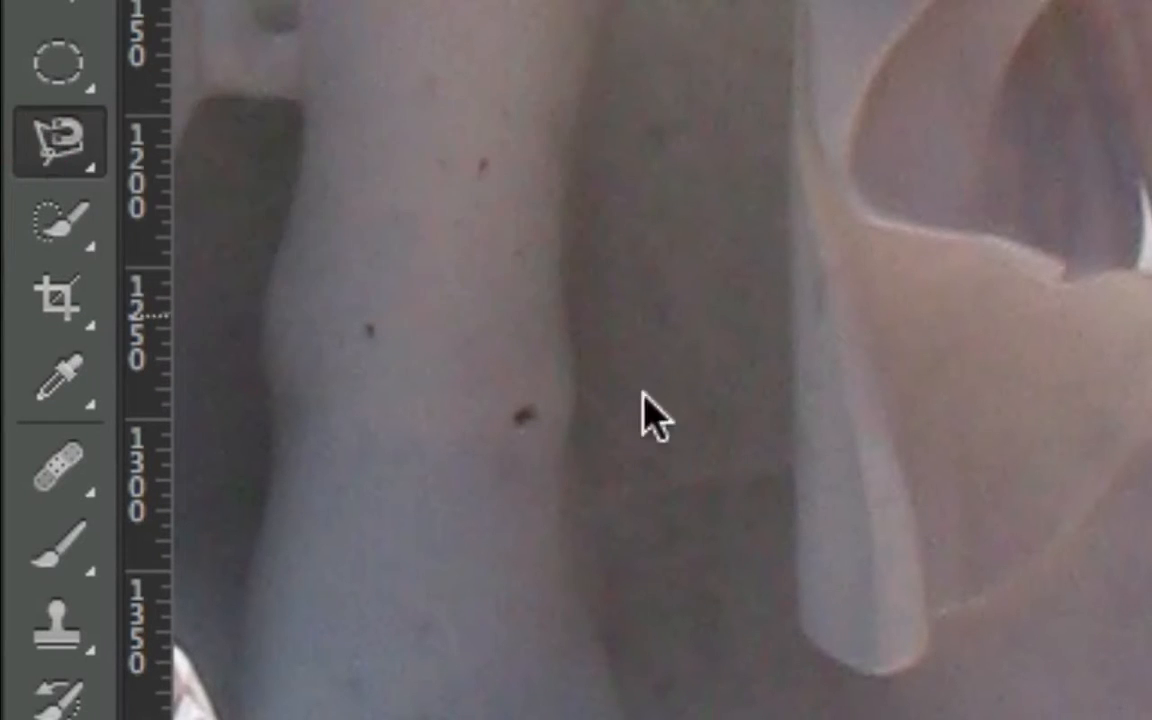
key(ctrl+Tab)
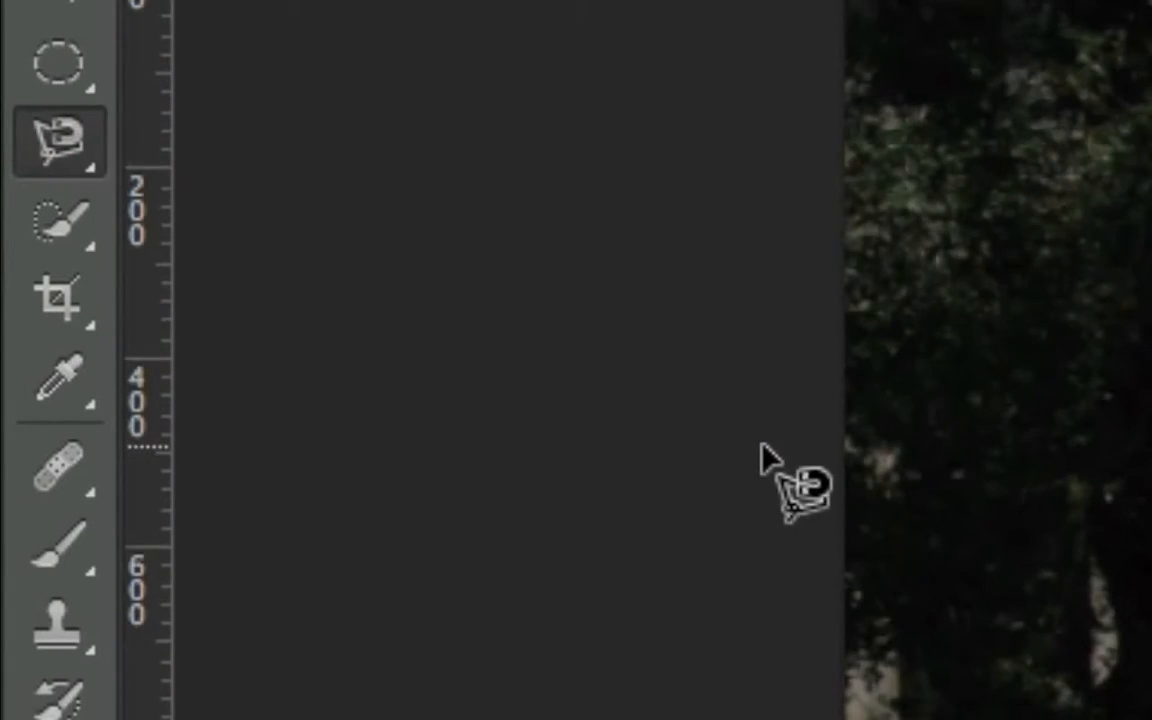